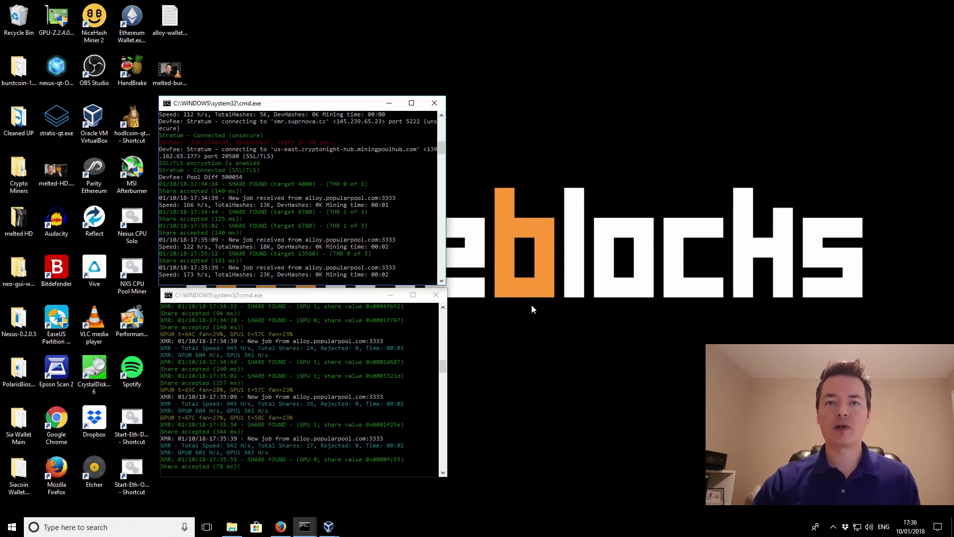
# Switch to Firefox and review the Alloy announcement thread on Bitcointalk, including its coin specifications, road map and community pools
pyautogui.click(280, 526)
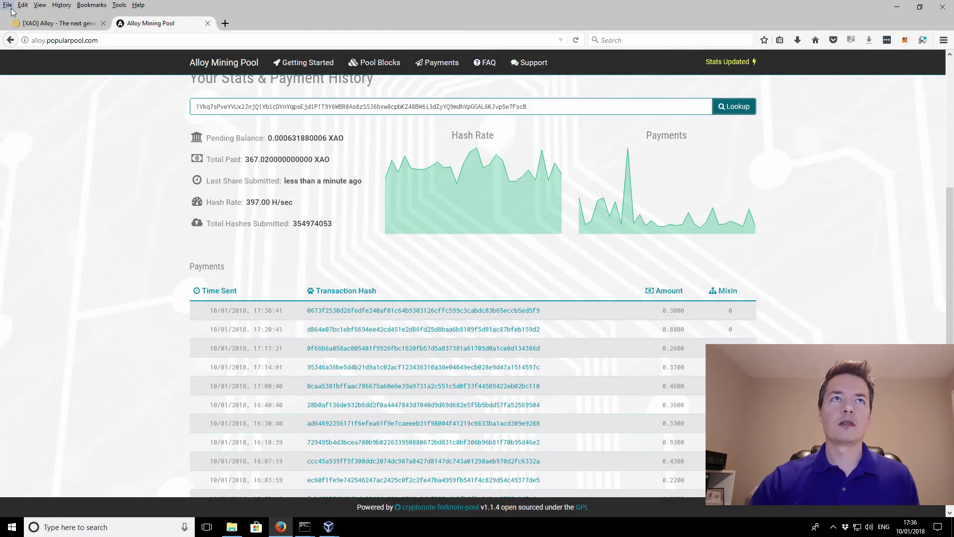
pyautogui.click(30, 25)
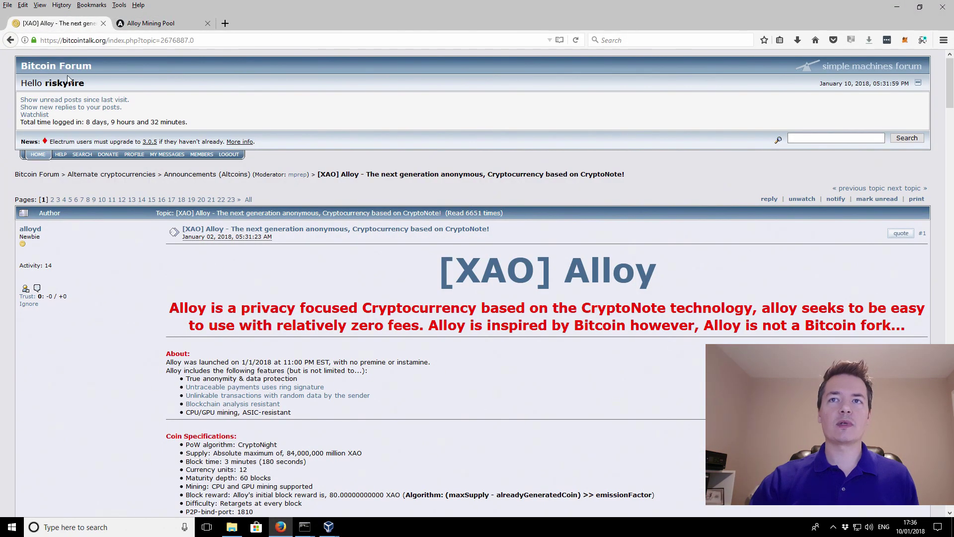
pyautogui.scroll(-3, 951, 84)
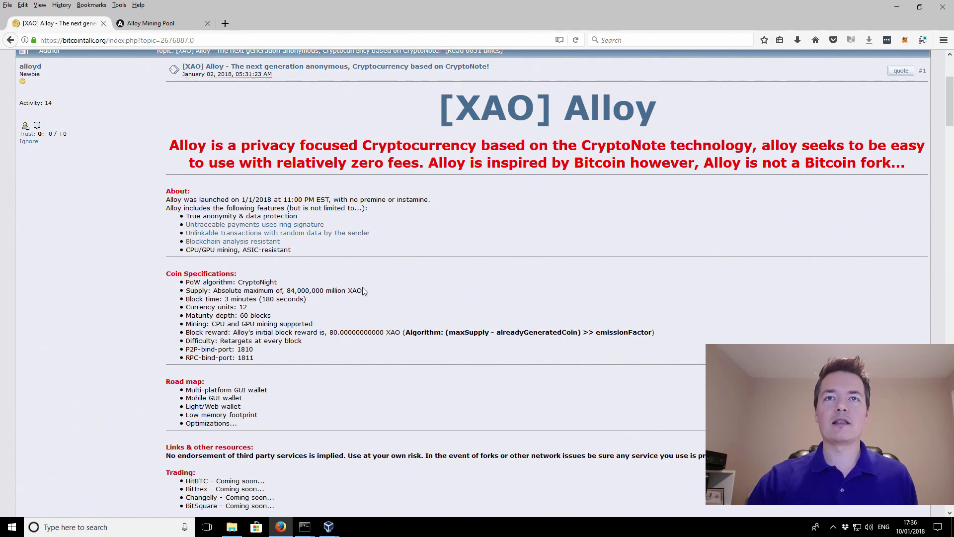
pyautogui.scroll(-3, 343, 289)
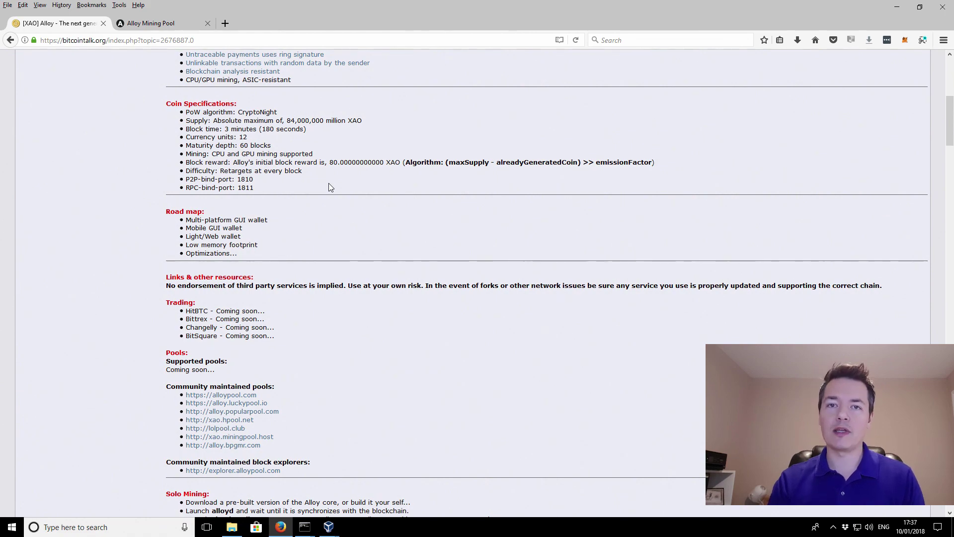
pyautogui.scroll(2, 328, 188)
pyautogui.scroll(4, 329, 187)
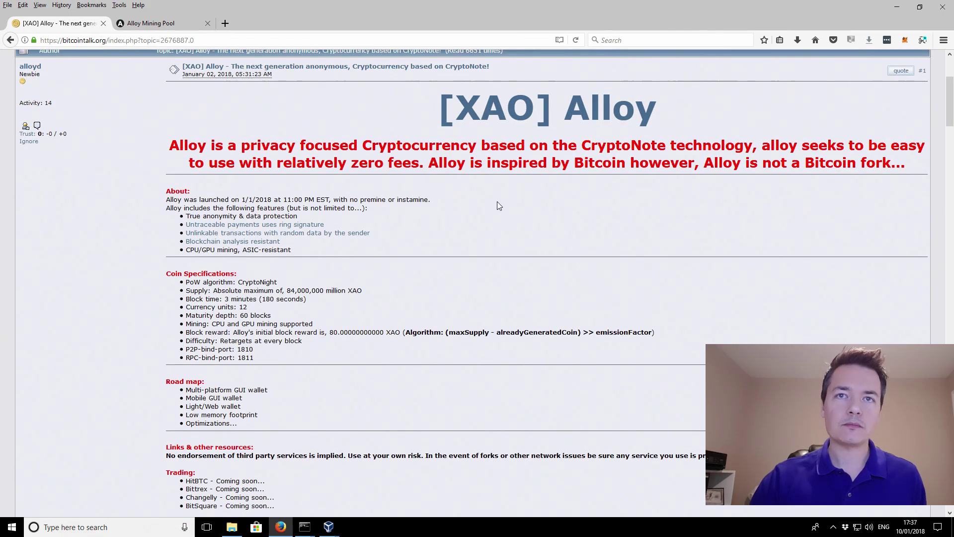
# Return to the desktop and inspect the two running miner console windows
pyautogui.click(897, 9)
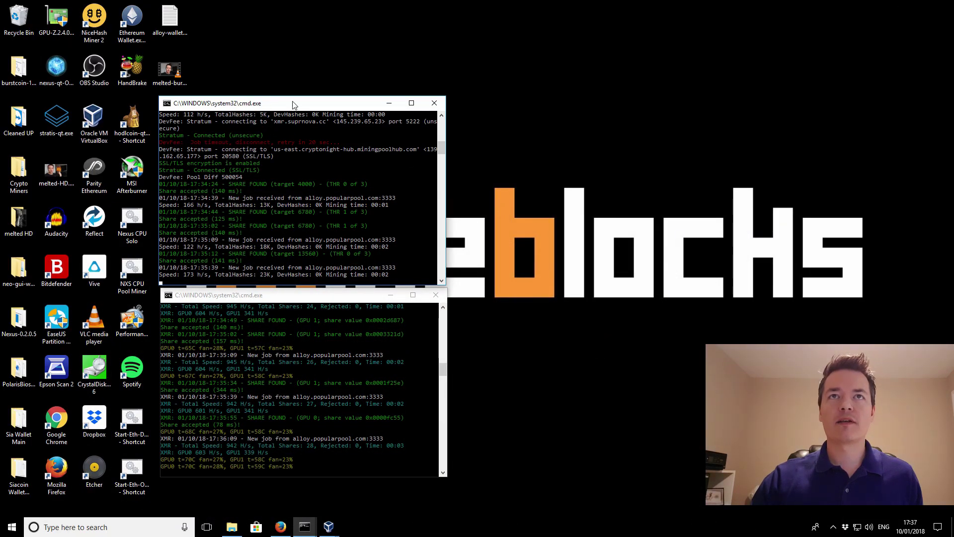
pyautogui.moveTo(294, 104); pyautogui.dragTo(293, 103)
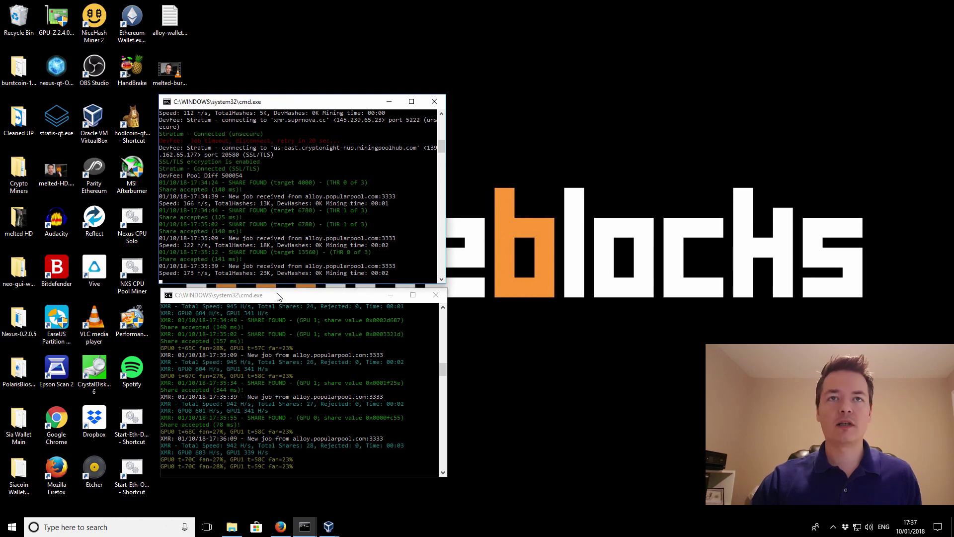
pyautogui.moveTo(277, 298)
pyautogui.mouseDown()
pyautogui.moveTo(279, 307)
pyautogui.moveTo(279, 299)
pyautogui.mouseUp()
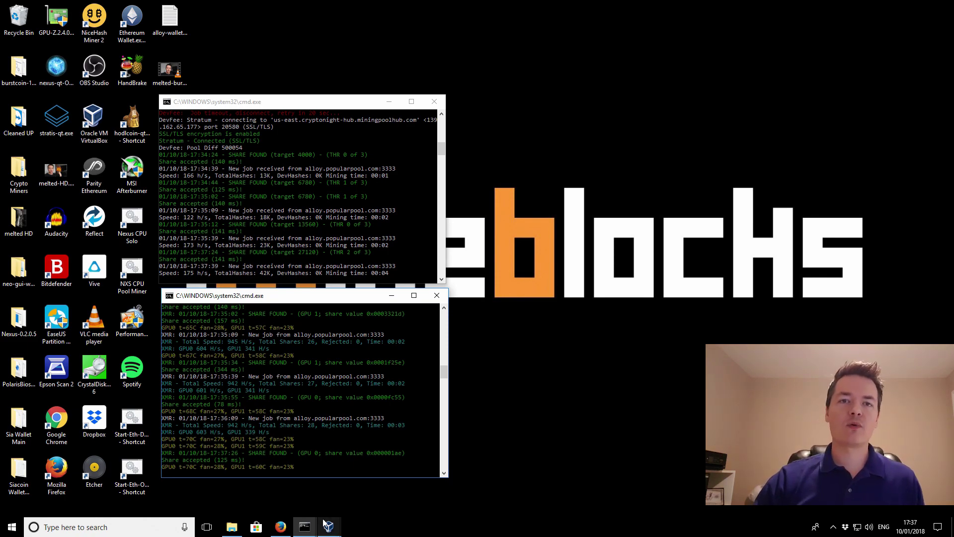
# Open the Alloy thread's GitHub source code link in a new Firefox tab and view the project's releases
pyautogui.click(281, 527)
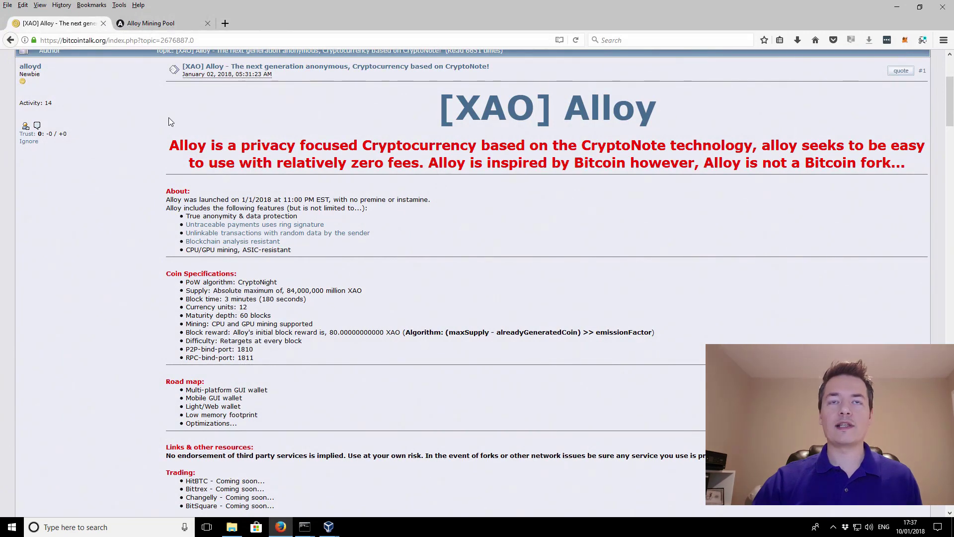
pyautogui.scroll(-2, 169, 117)
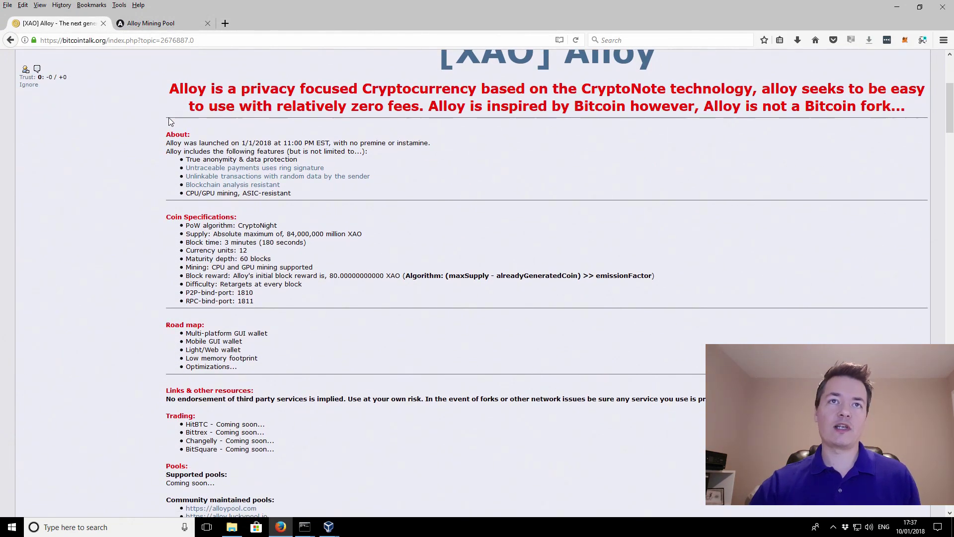
pyautogui.scroll(-6, 254, 169)
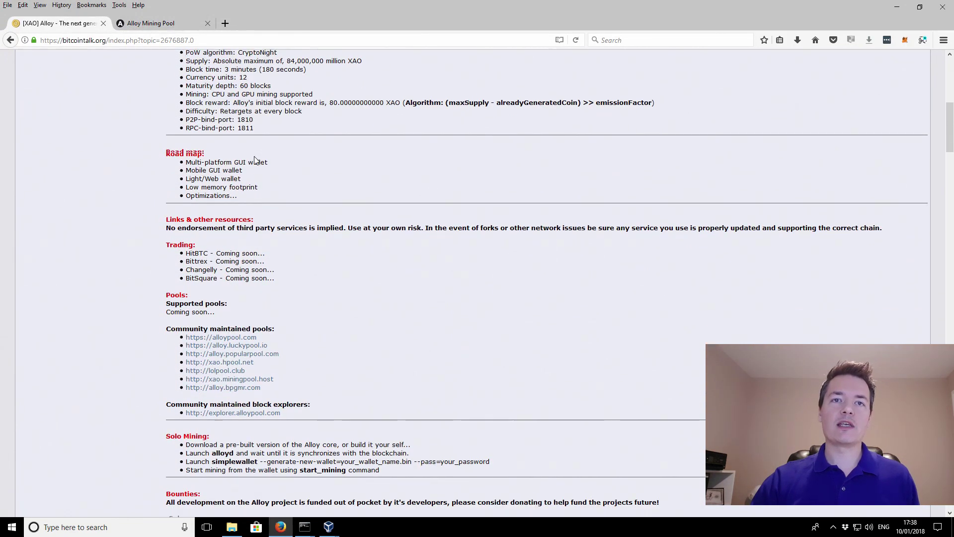
pyautogui.scroll(-15, 254, 159)
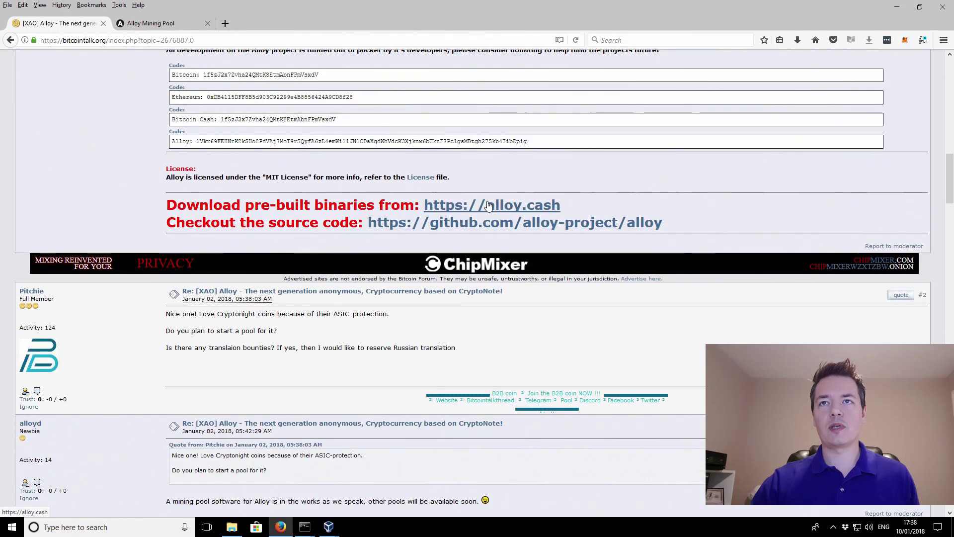
pyautogui.rightClick(554, 231)
pyautogui.click(553, 233)
pyautogui.click(164, 23)
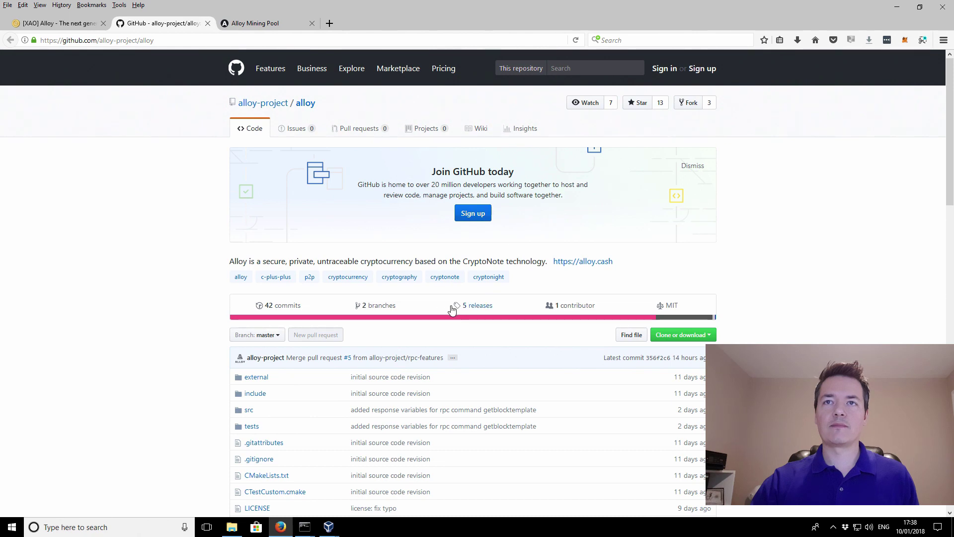
pyautogui.click(489, 305)
pyautogui.scroll(-2, 209, 199)
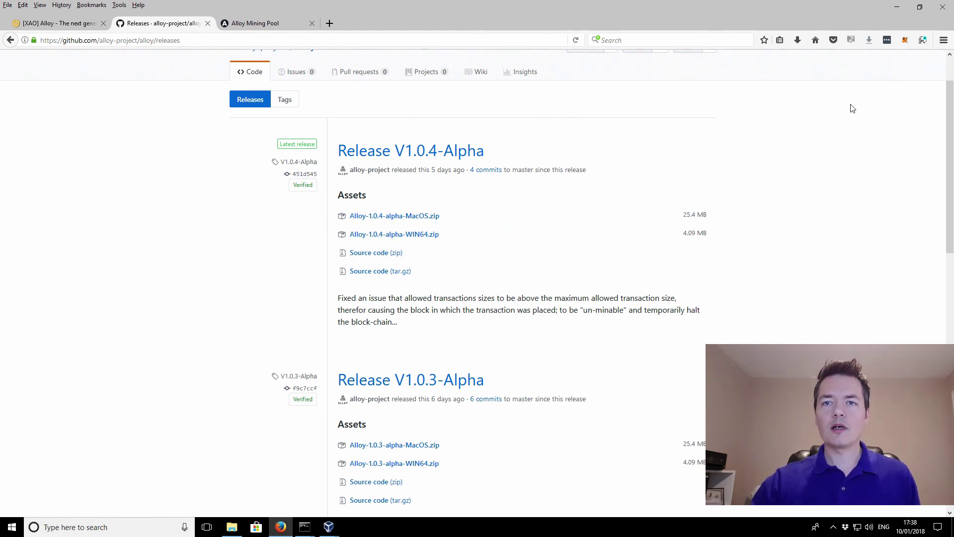
# Switch to the running Alloy Wallet virtual machine in VirtualBox and maximize its window
pyautogui.click(896, 10)
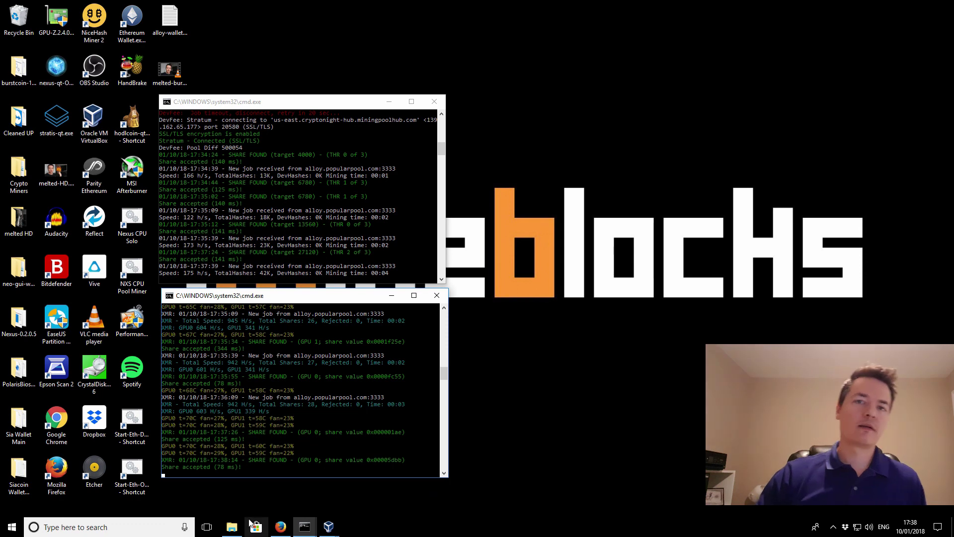
pyautogui.moveTo(328, 531)
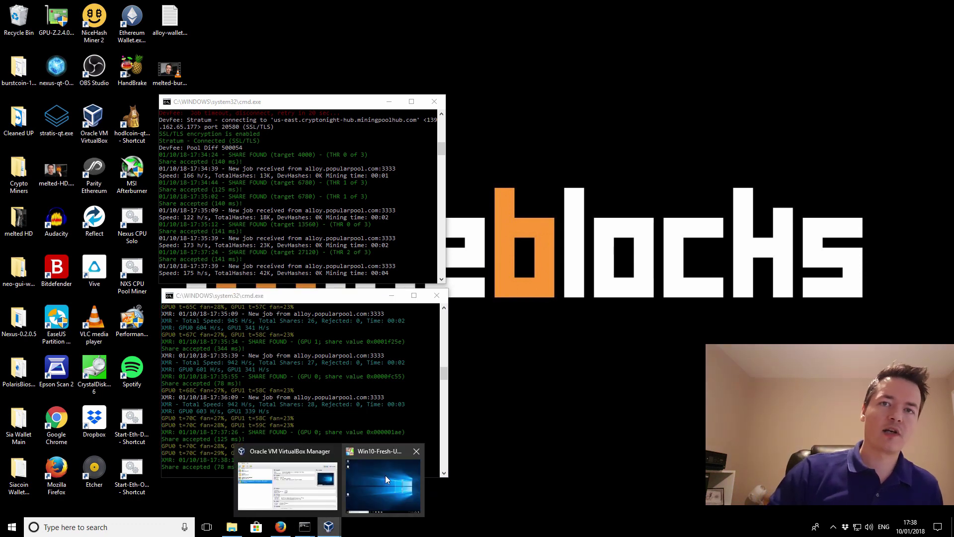
pyautogui.click(389, 469)
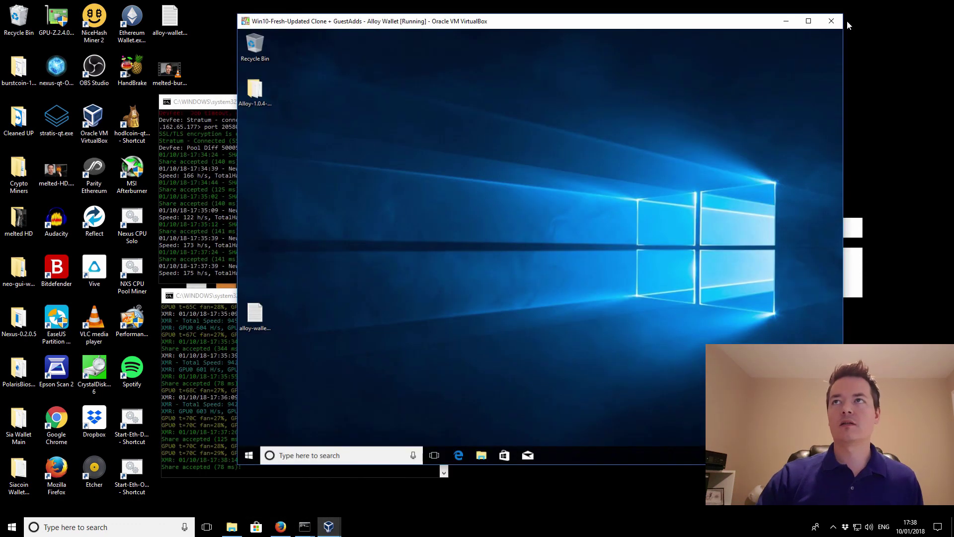
pyautogui.click(808, 20)
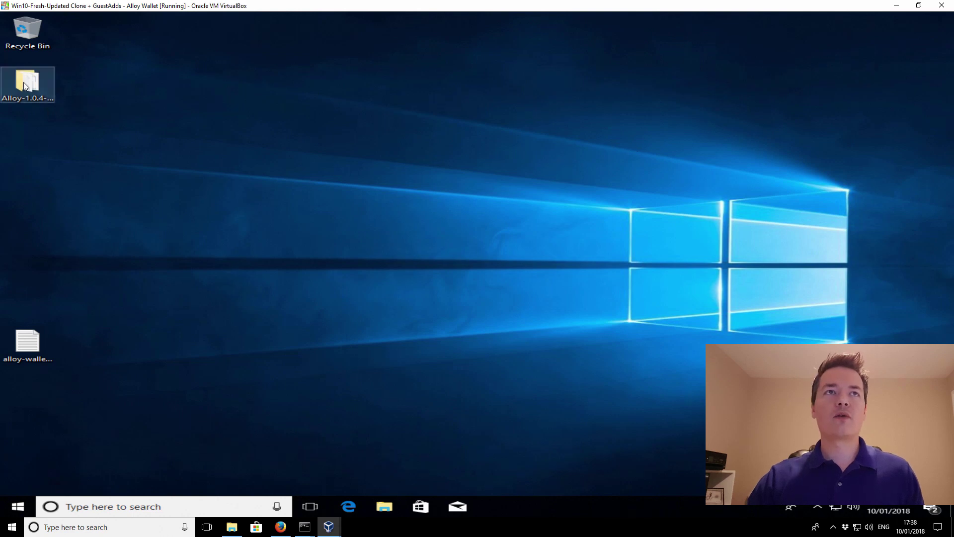
# Launch the alloyd application from the desktop's Alloy-1.0.4-alpha-WIN64 folder and reposition its console window
pyautogui.moveTo(22, 82)
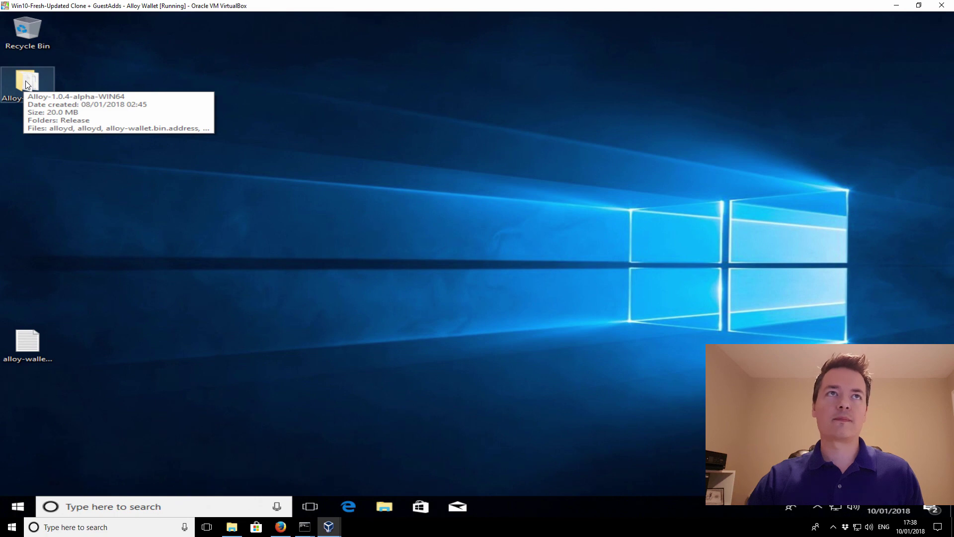
pyautogui.doubleClick(26, 81)
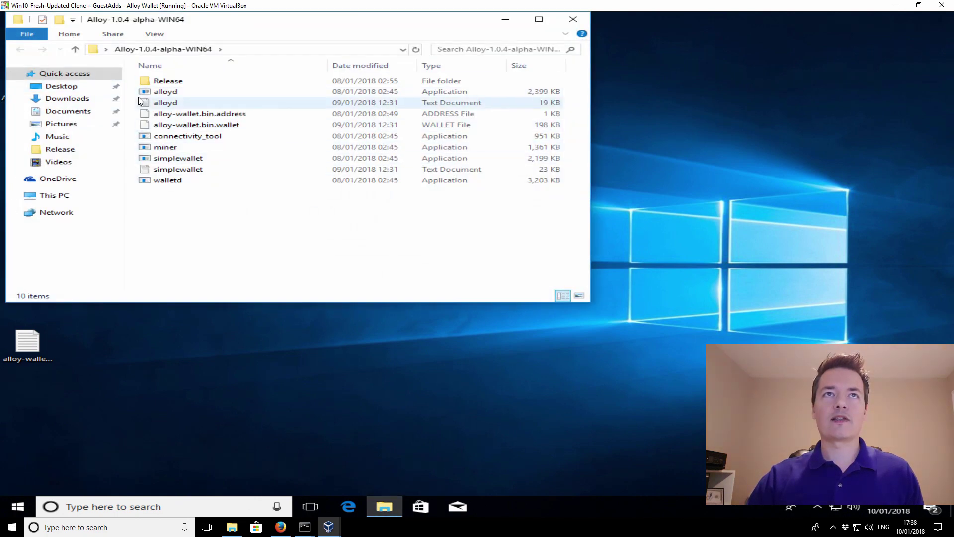
pyautogui.click(161, 92)
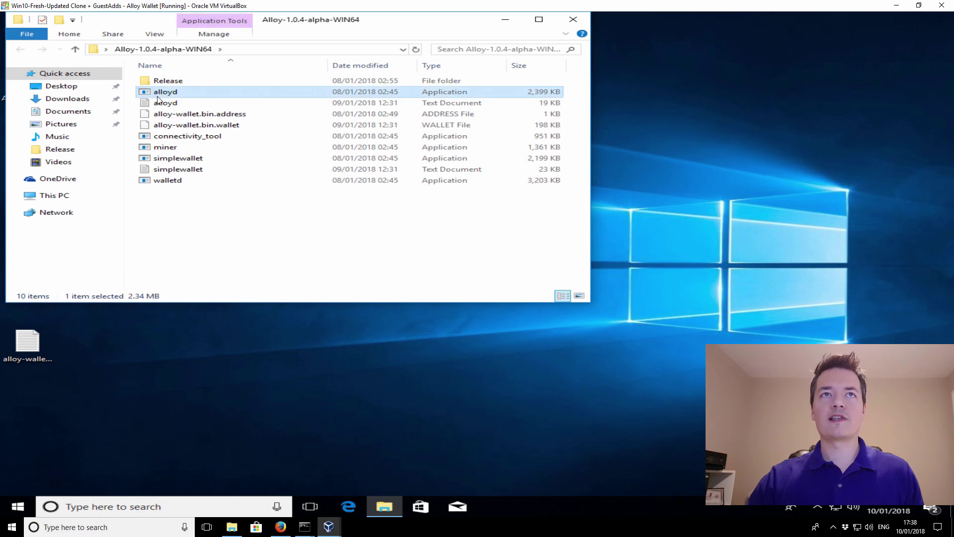
pyautogui.click(199, 199)
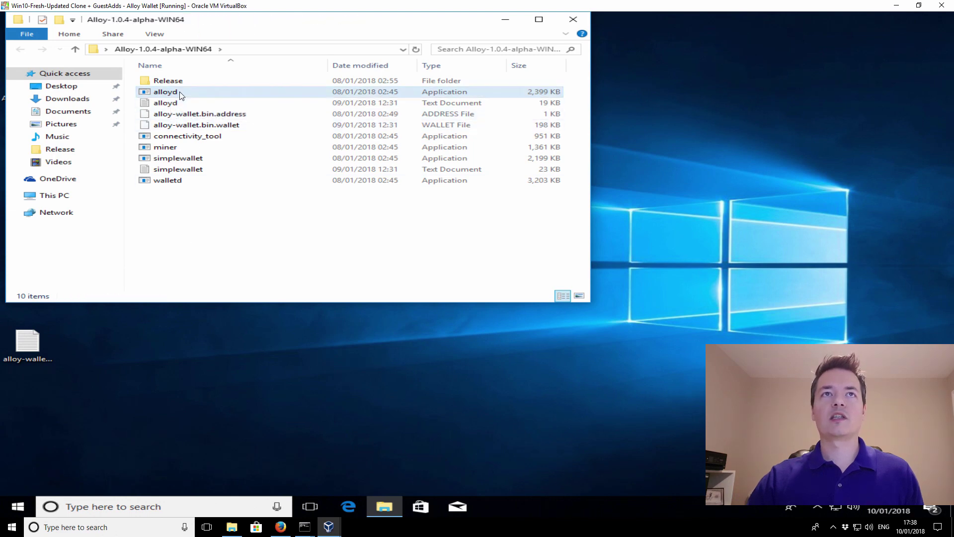
pyautogui.doubleClick(179, 92)
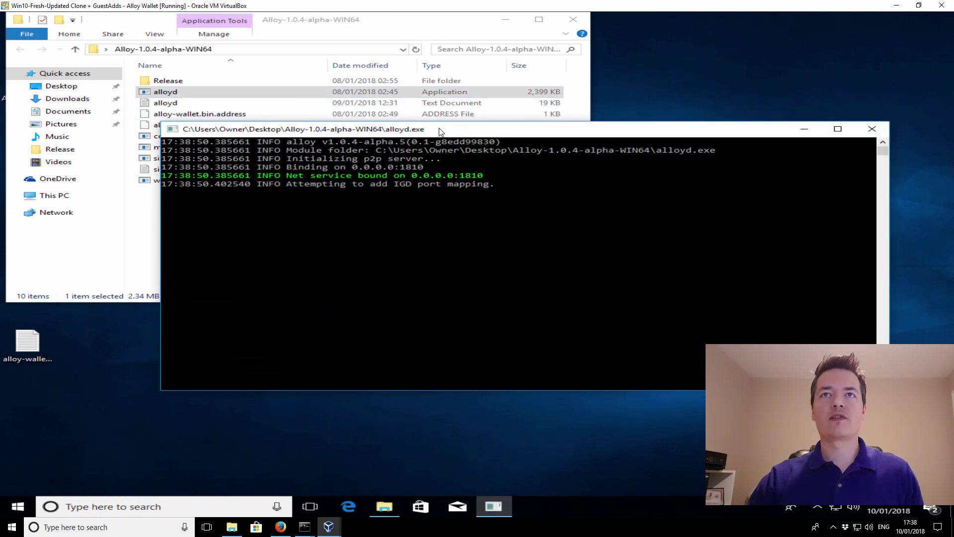
pyautogui.moveTo(440, 132); pyautogui.dragTo(294, 139)
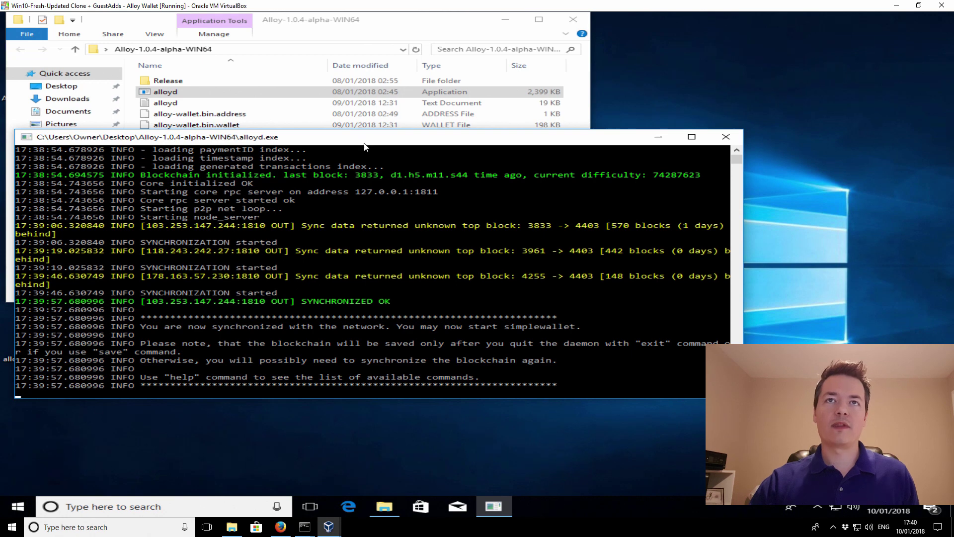
# Launch the simplewallet application from the Alloy-1.0.4-alpha-WIN64 folder
pyautogui.click(412, 30)
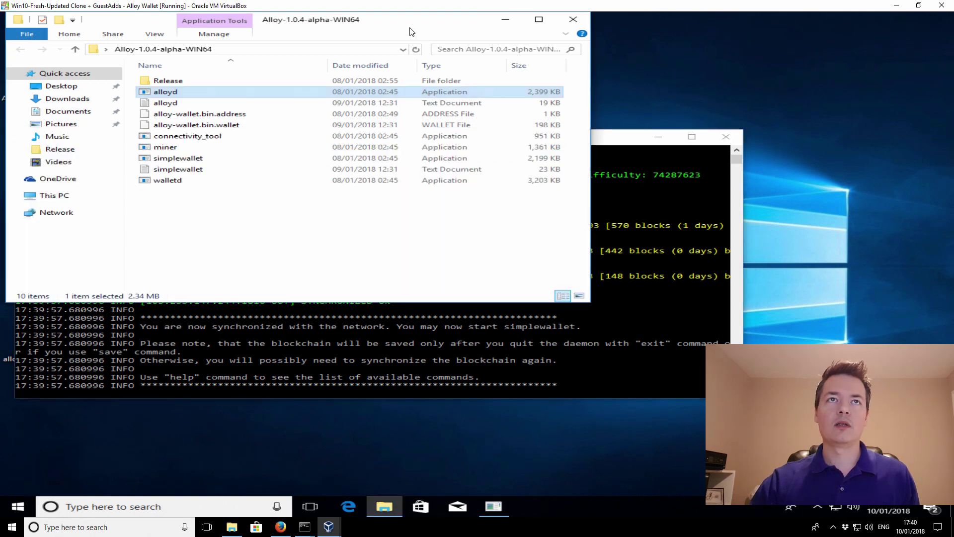
pyautogui.click(190, 159)
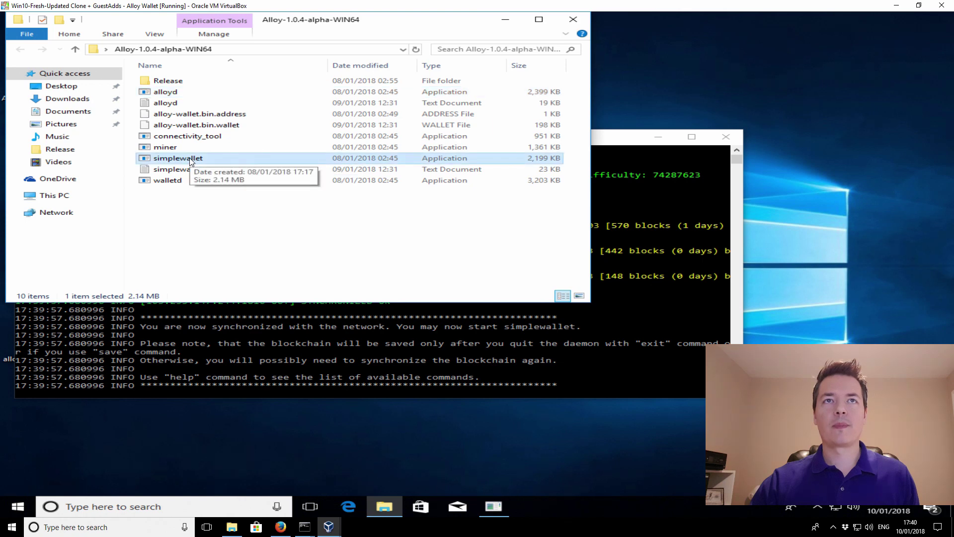
pyautogui.click(312, 366)
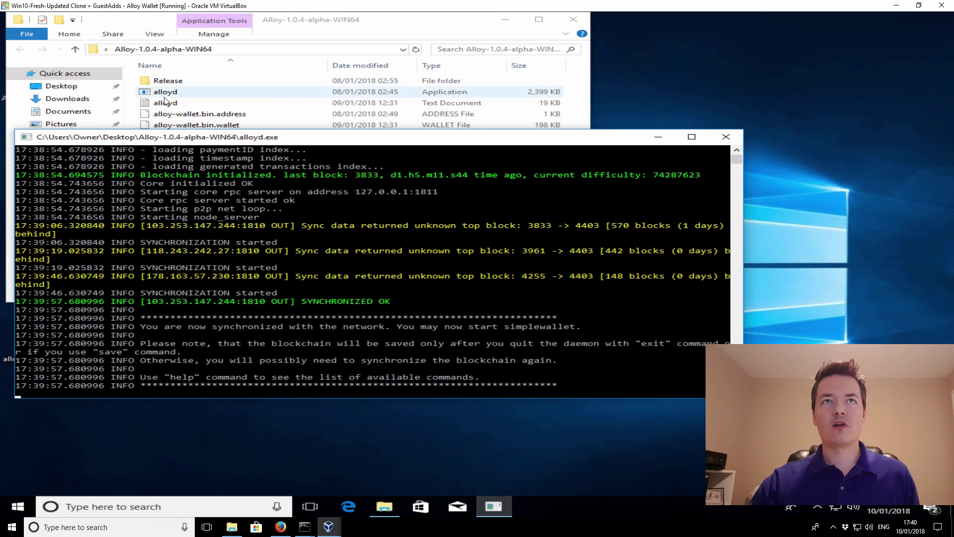
pyautogui.click(406, 31)
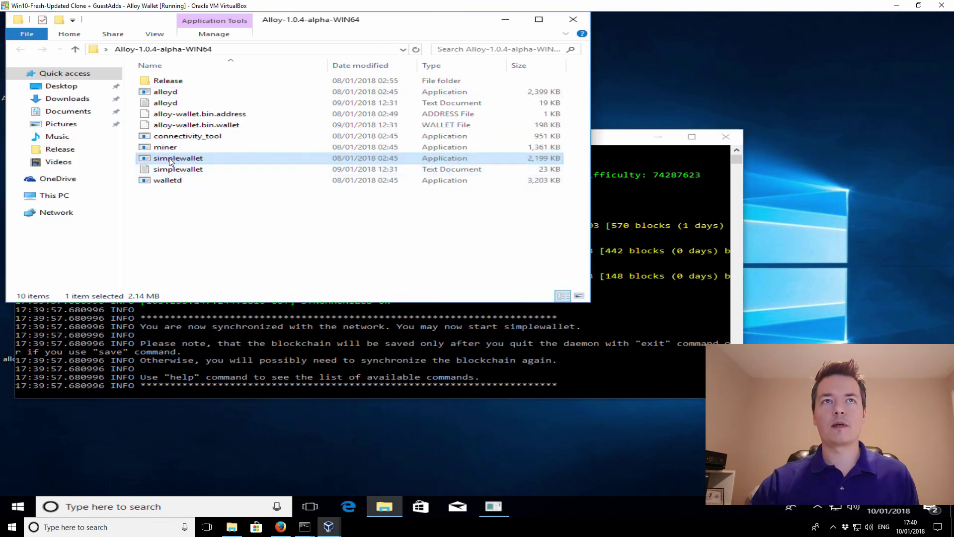
pyautogui.doubleClick(170, 159)
pyautogui.click(172, 148)
pyautogui.click(93, 85)
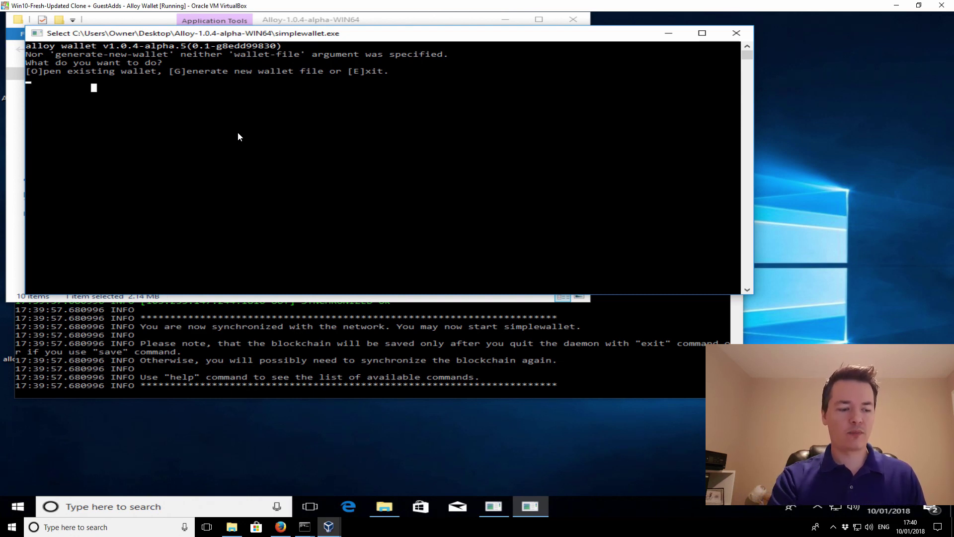
# Choose to generate a new wallet in simplewallet and name the wallet file alloydemo.bin
pyautogui.write('g')
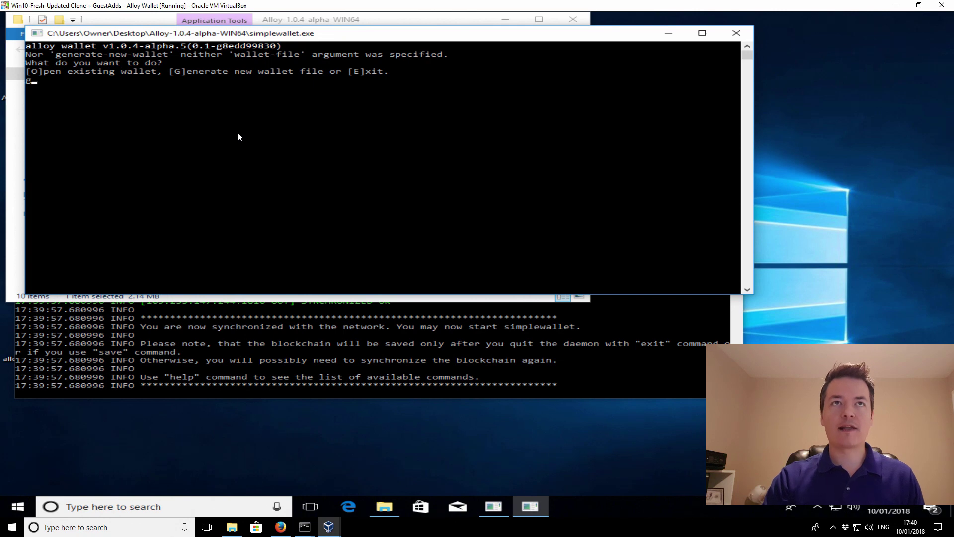
pyautogui.press('Return')
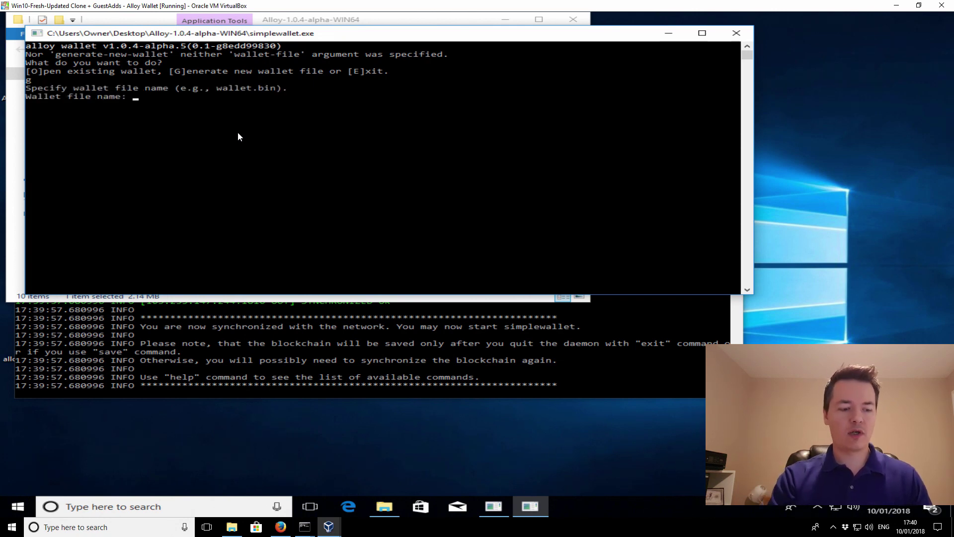
pyautogui.write('alloy')
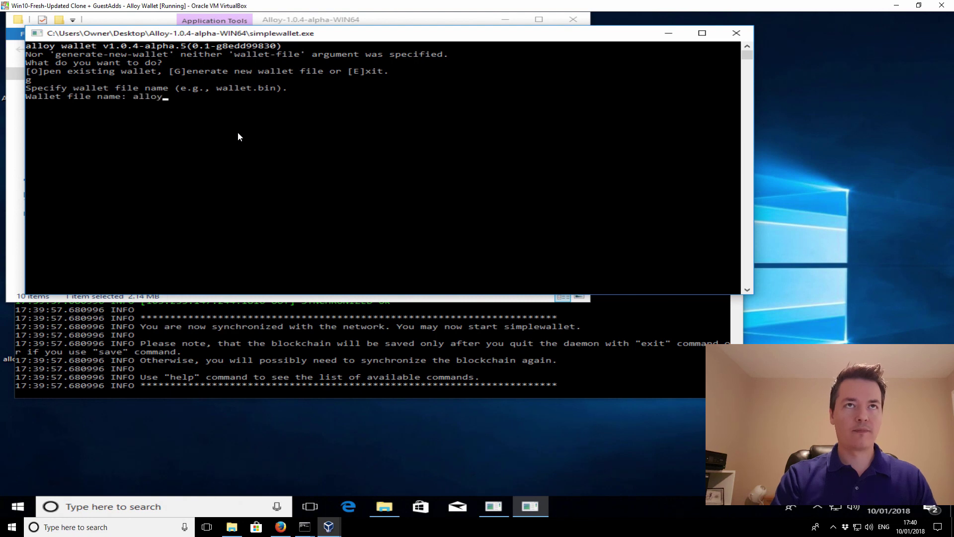
pyautogui.write('demo')
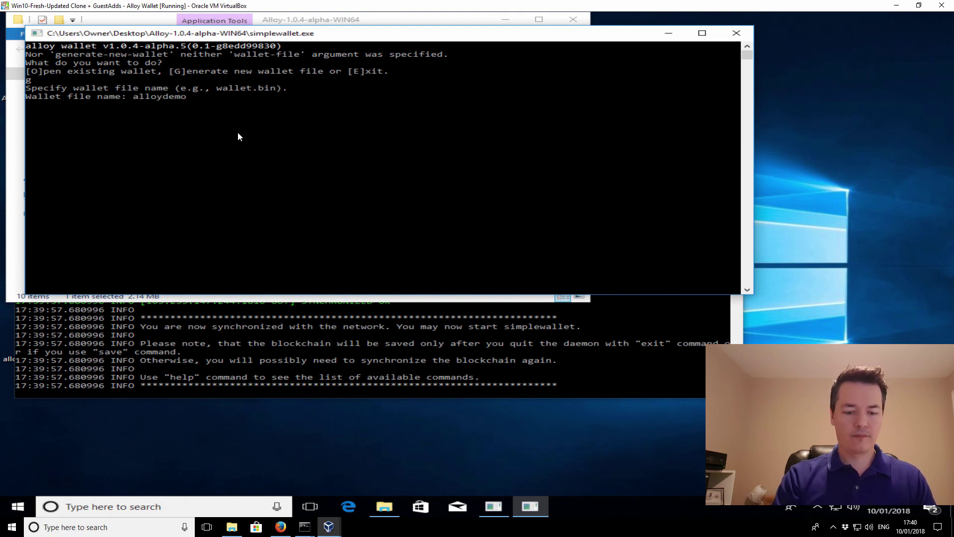
pyautogui.write('.bin')
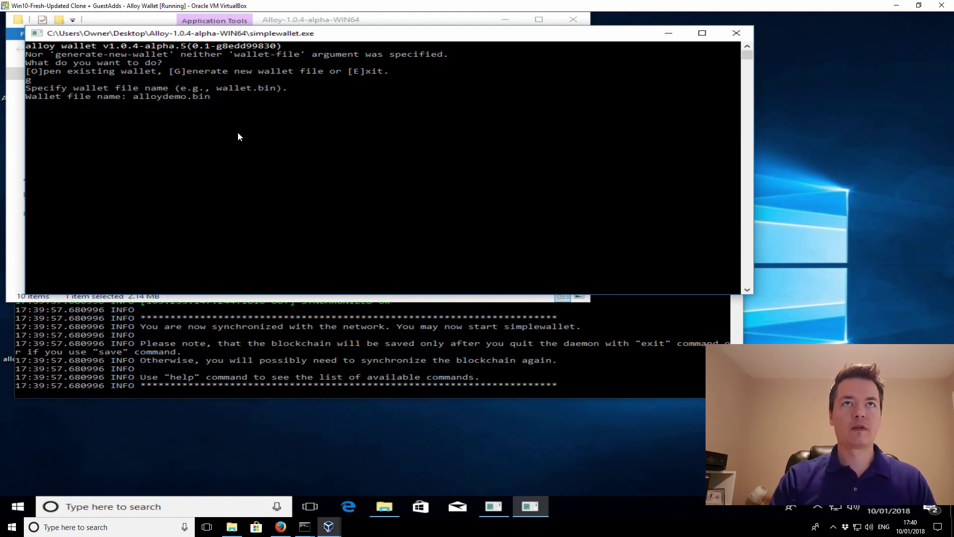
pyautogui.press('Return')
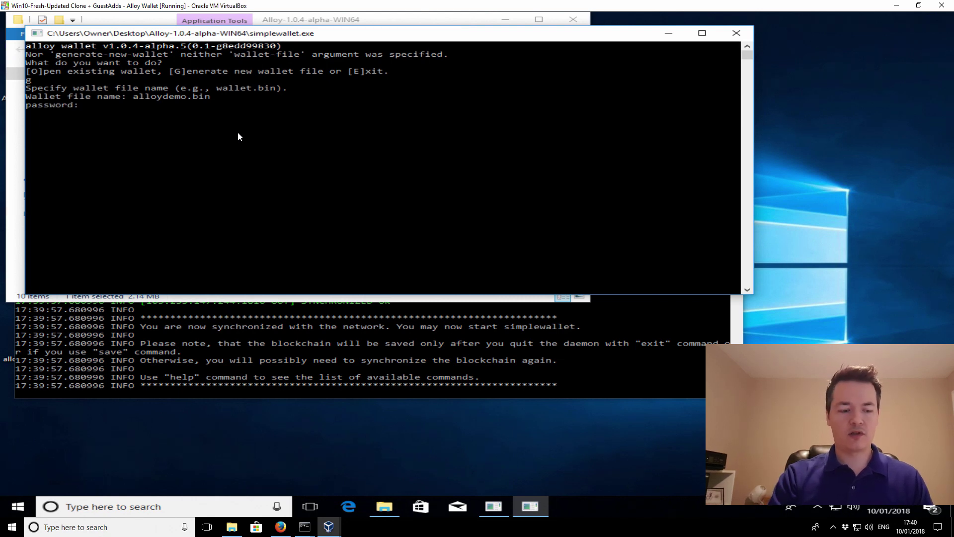
# Enter a password for the new alloydemo.bin wallet to finish generating it
pyautogui.write('********')
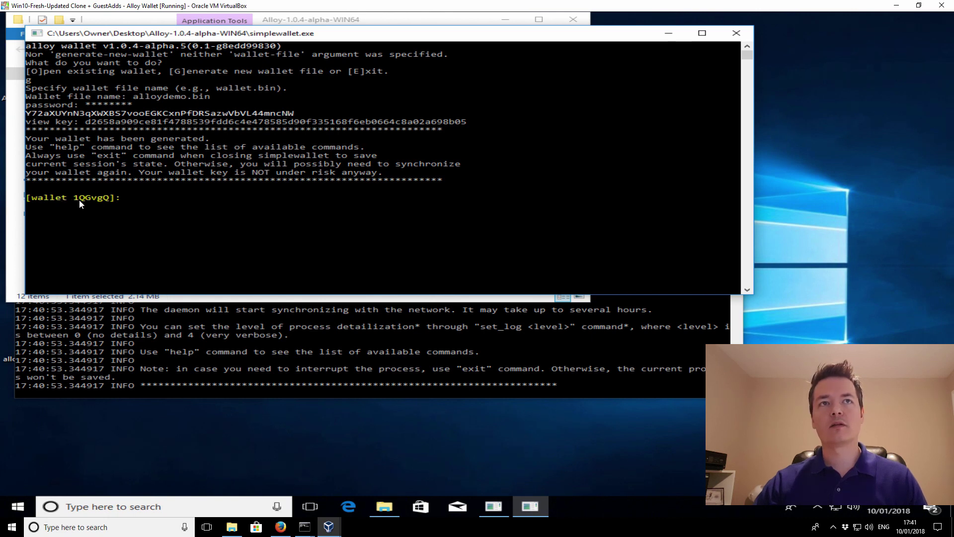
# Save the new wallet's data with the save command and close simplewallet with the exit command
pyautogui.click(149, 204)
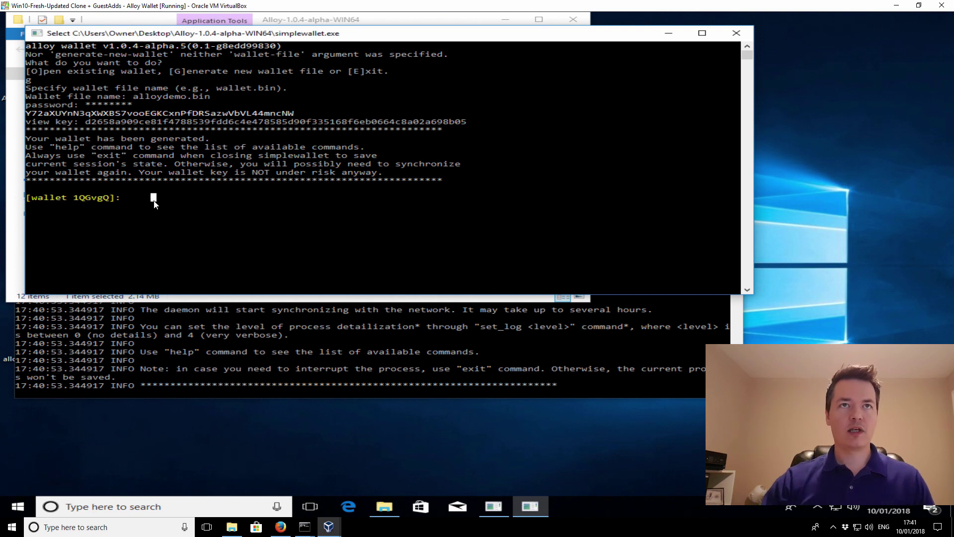
pyautogui.write('save')
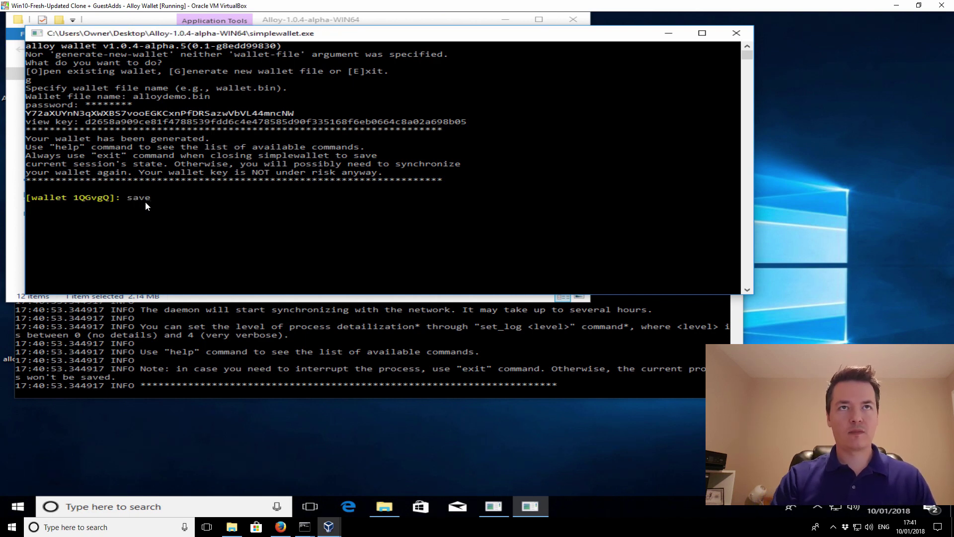
pyautogui.press('Return')
pyautogui.write('exit')
pyautogui.press('Return')
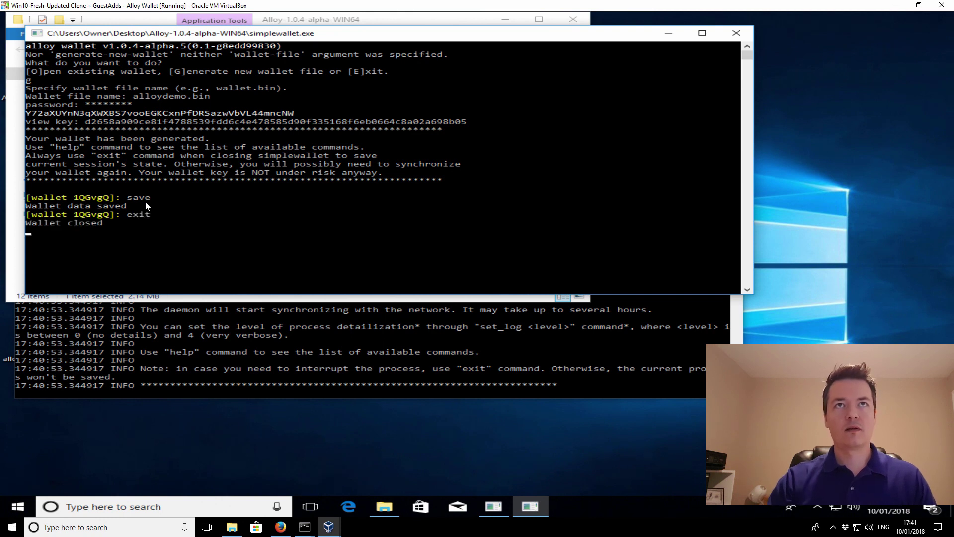
pyautogui.click(733, 33)
pyautogui.click(291, 225)
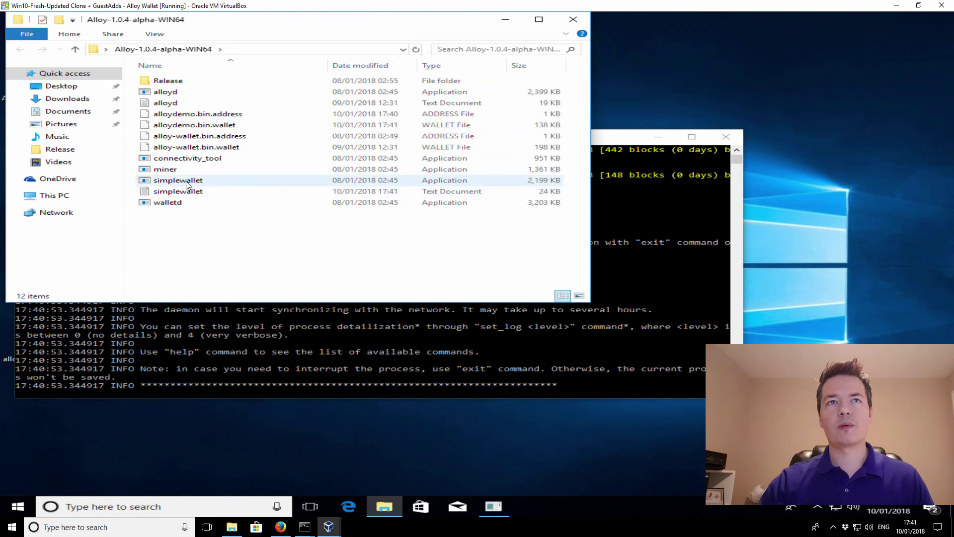
# Relaunch simplewallet from the Alloy-1.0.4-alpha-WIN64 folder and open the existing wallet alloydemo.bin with its password
pyautogui.doubleClick(186, 182)
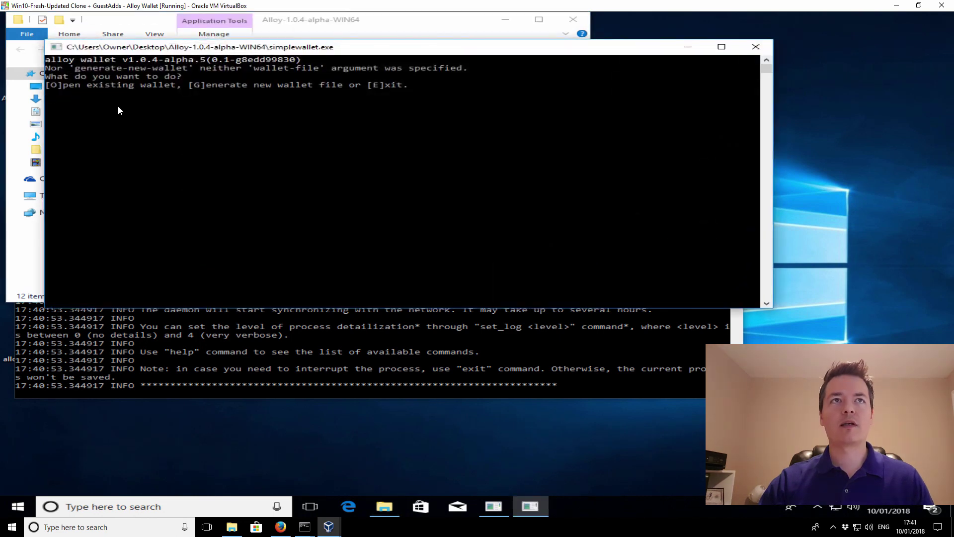
pyautogui.click(119, 104)
pyautogui.click(120, 118)
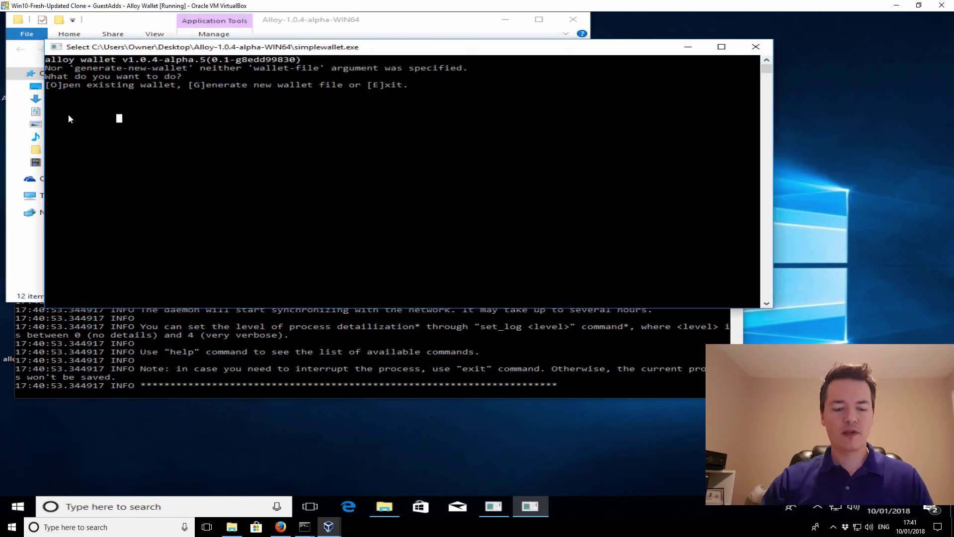
pyautogui.write('o')
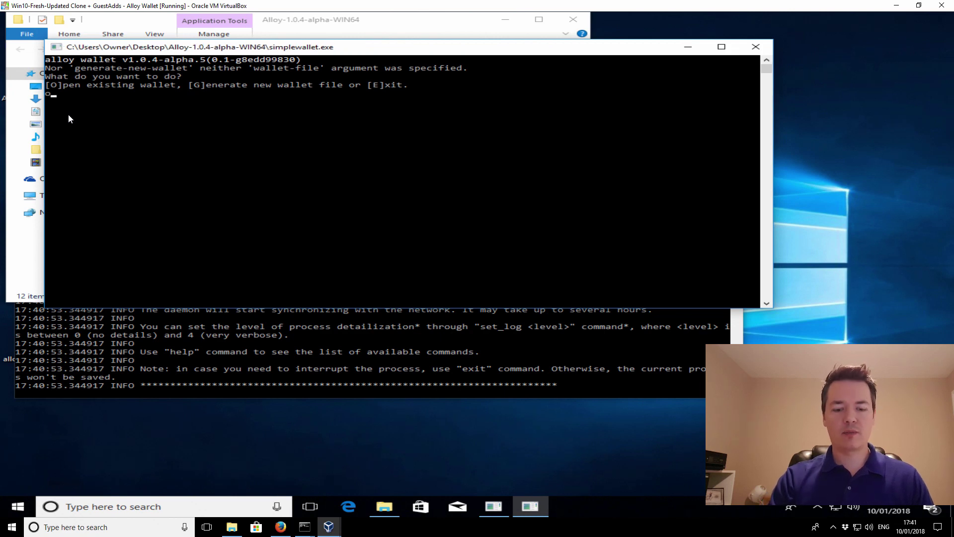
pyautogui.press('Return')
pyautogui.write('alloydem')
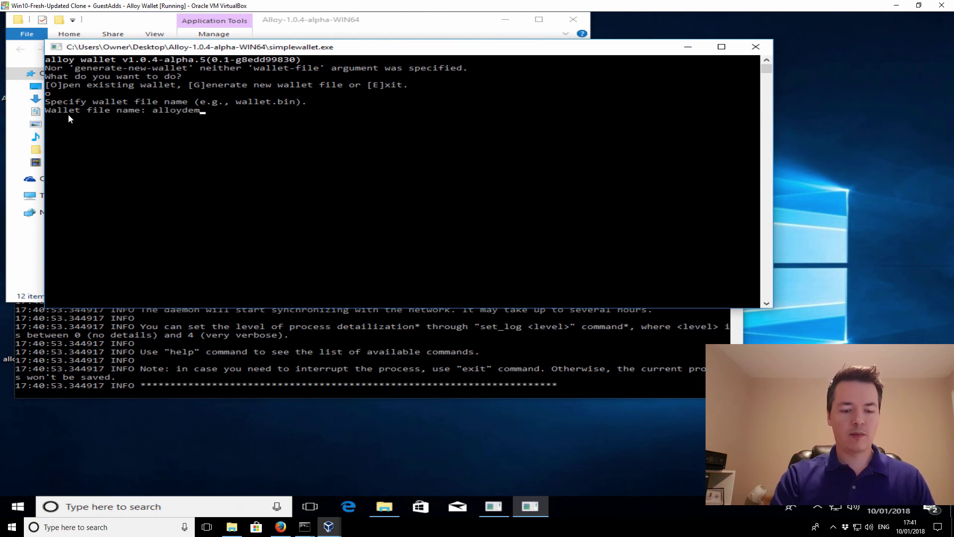
pyautogui.write('o.bin')
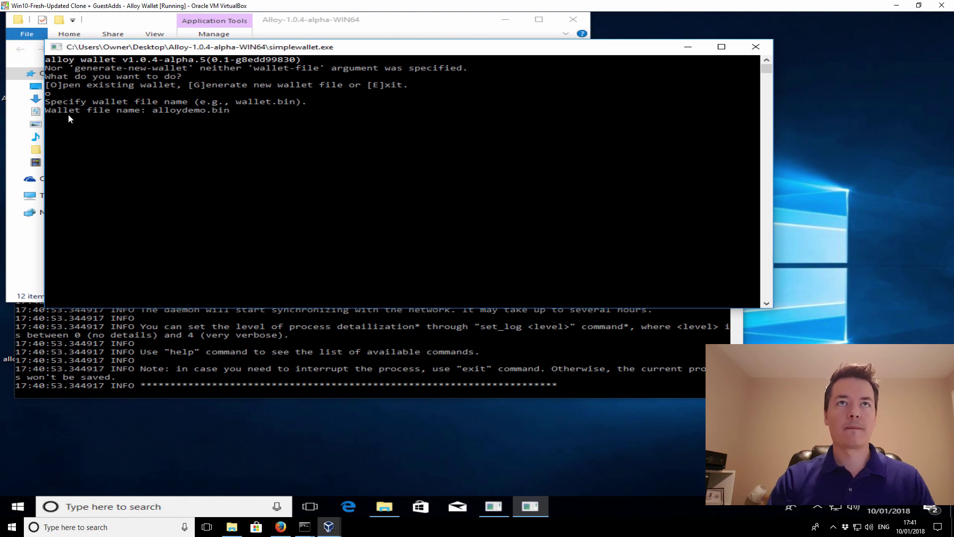
pyautogui.press('Return')
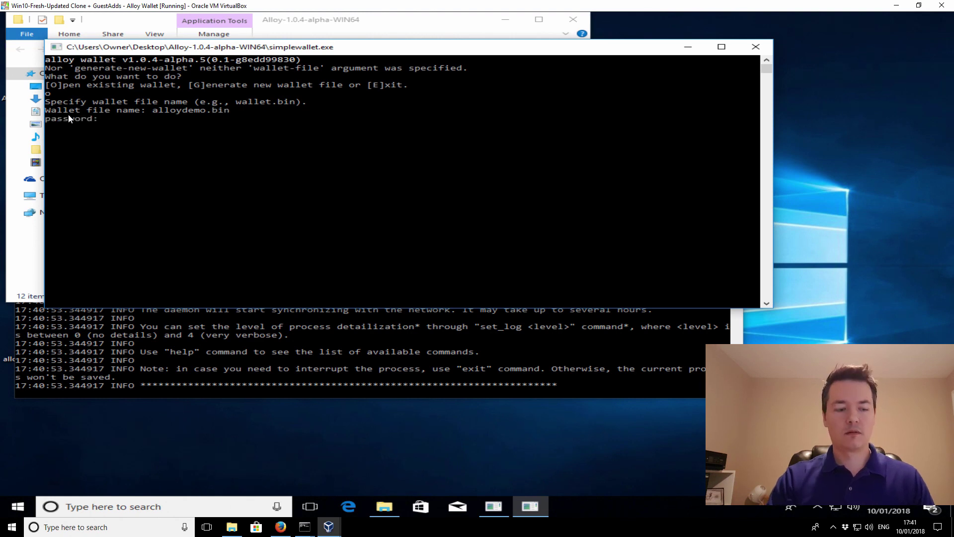
pyautogui.write('********')
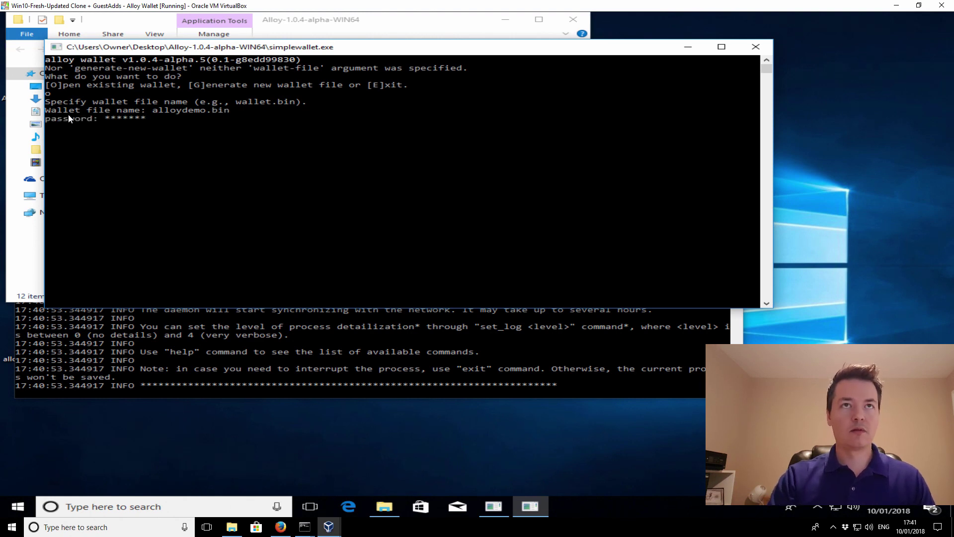
pyautogui.press('Return')
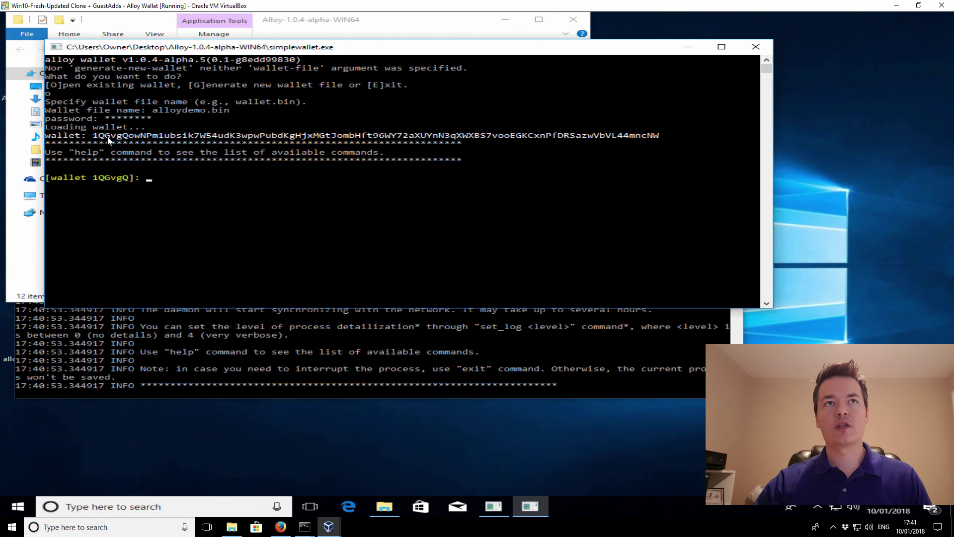
# Copy the full wallet address of the opened alloydemo.bin wallet from the simplewallet console
pyautogui.moveTo(96, 136); pyautogui.dragTo(664, 138)
pyautogui.rightClick(644, 138)
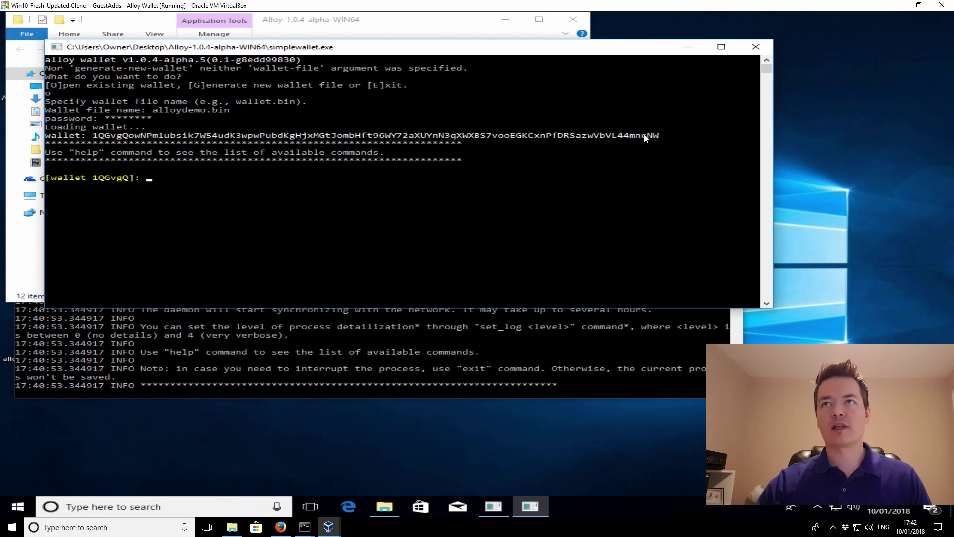
pyautogui.click(226, 137)
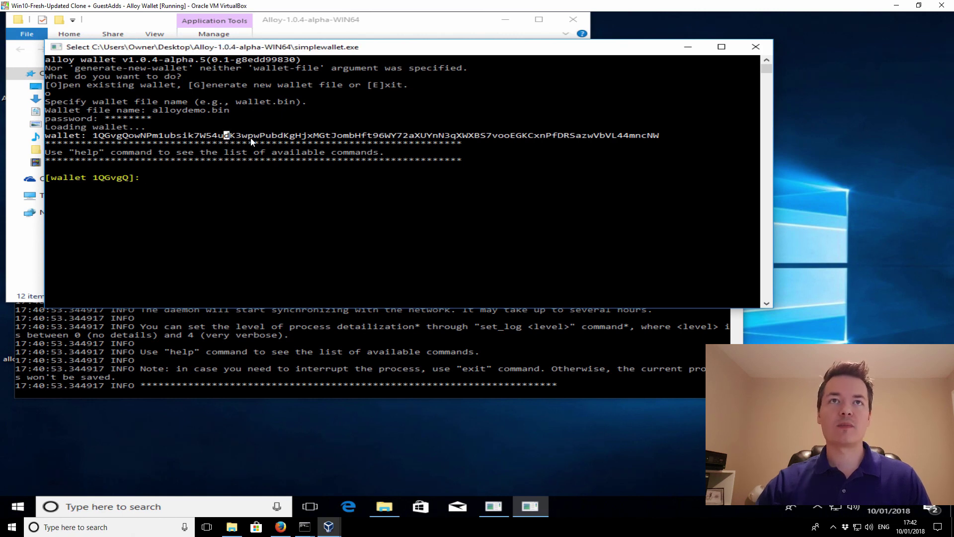
pyautogui.moveTo(93, 137); pyautogui.dragTo(655, 142)
pyautogui.rightClick(655, 141)
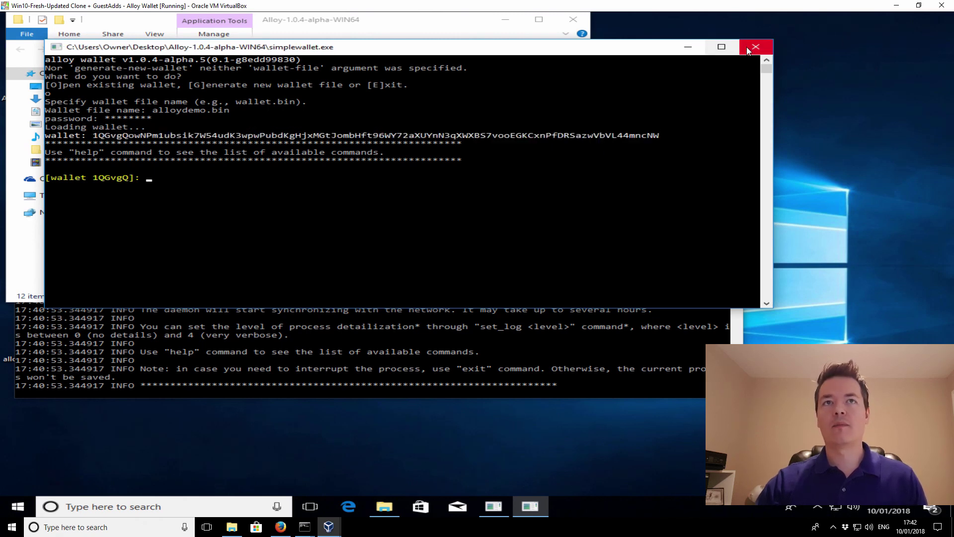
# Close the alloydemo.bin wallet session with the exit command
pyautogui.click(424, 206)
pyautogui.click(196, 219)
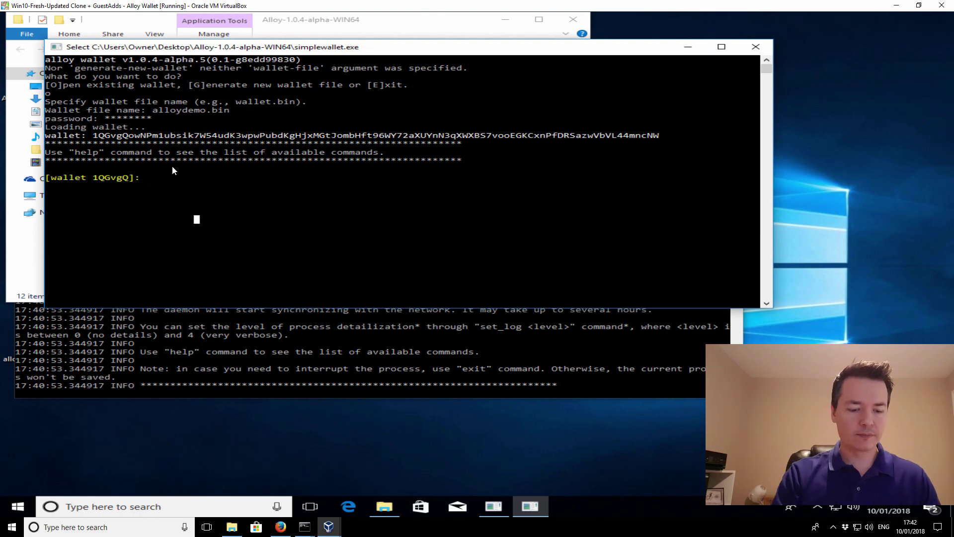
pyautogui.write('exit')
pyautogui.press('Return')
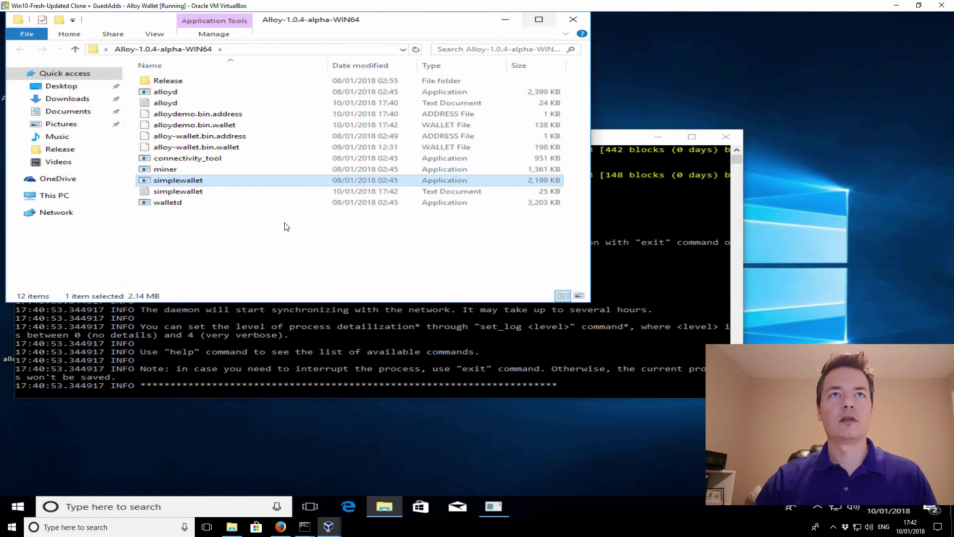
pyautogui.click(286, 227)
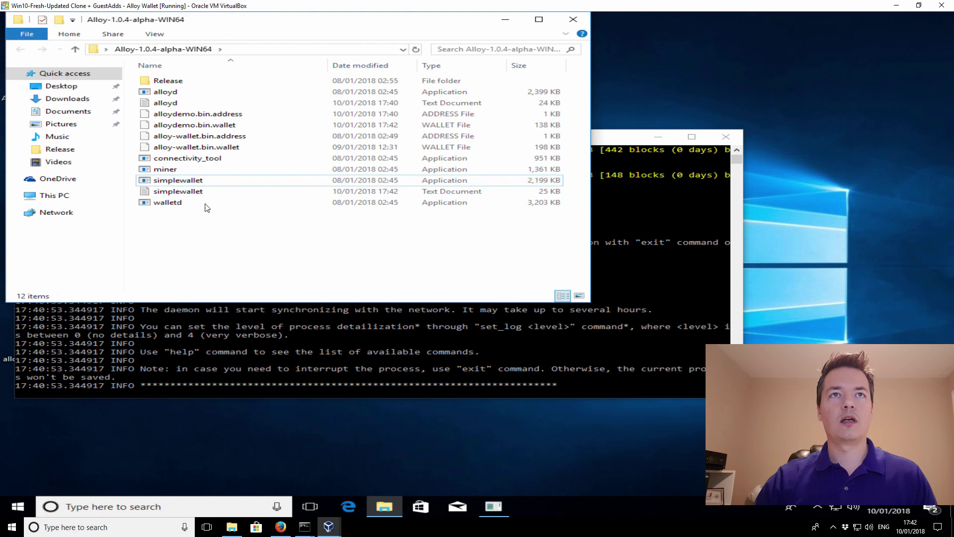
# Launch simplewallet again and open the existing wallet alloy-wallet.bin with its password
pyautogui.doubleClick(176, 180)
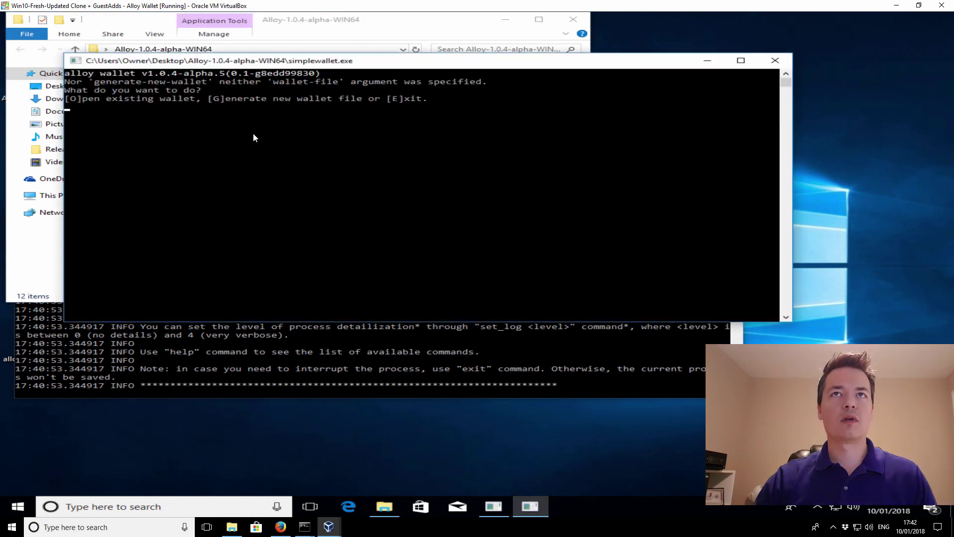
pyautogui.click(252, 133)
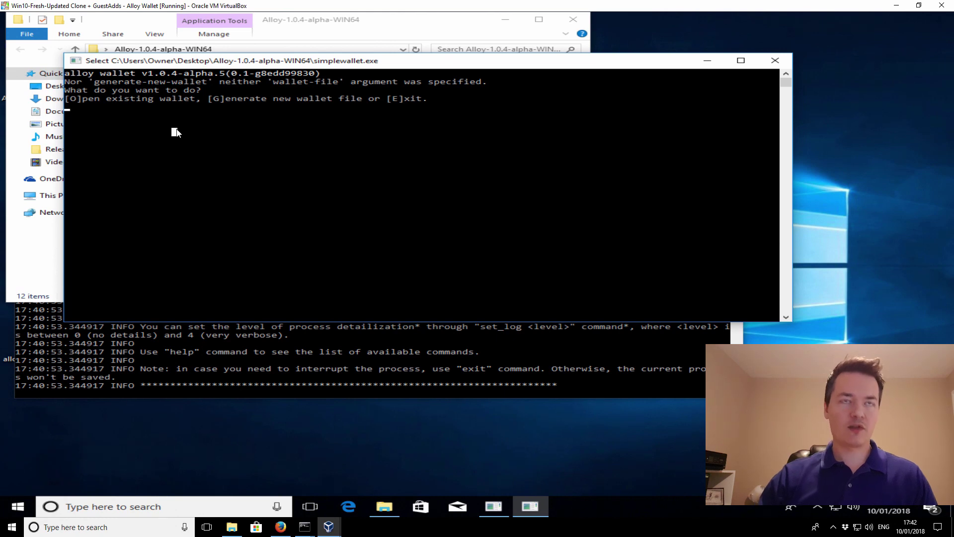
pyautogui.write('o')
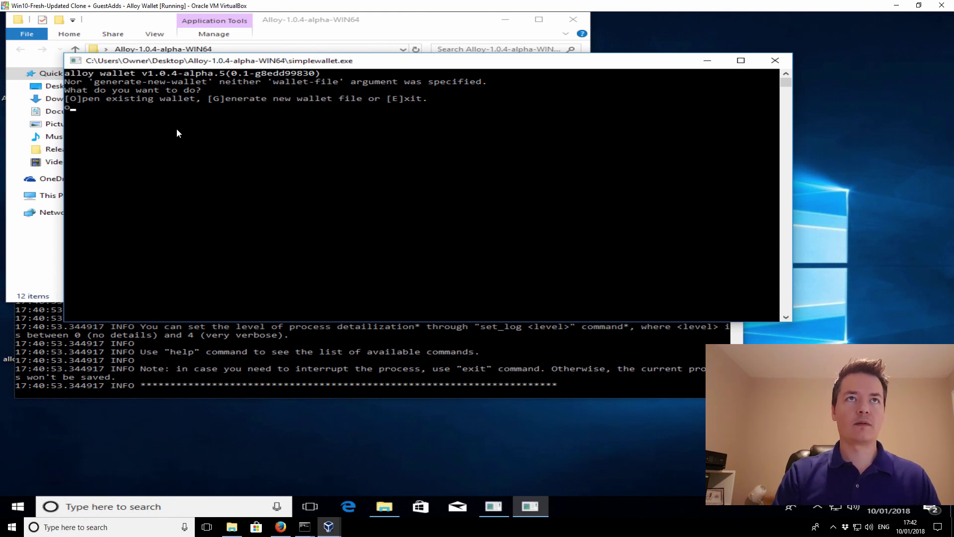
pyautogui.press('Return')
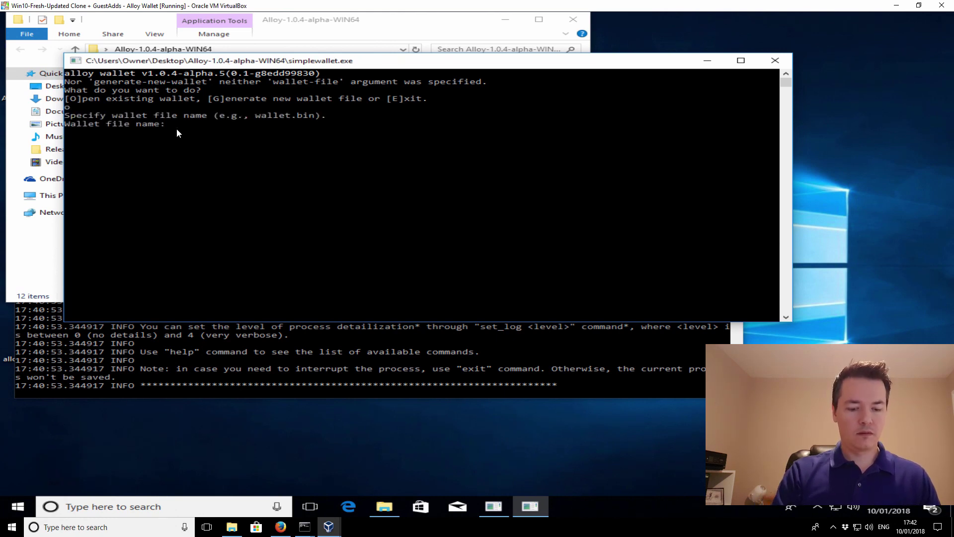
pyautogui.write('alloy')
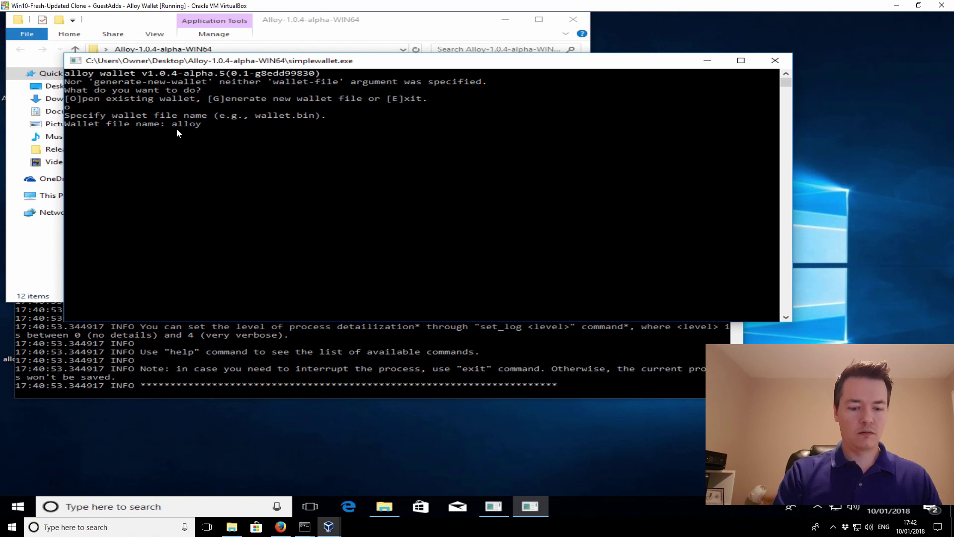
pyautogui.write('-wallet')
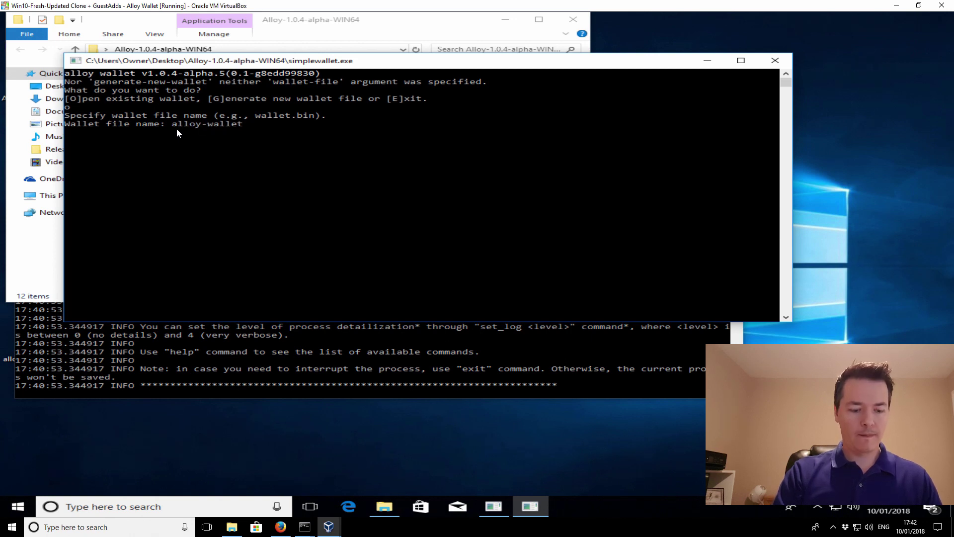
pyautogui.write('.bin')
pyautogui.press('Return')
pyautogui.write('*')
pyautogui.press('Return')
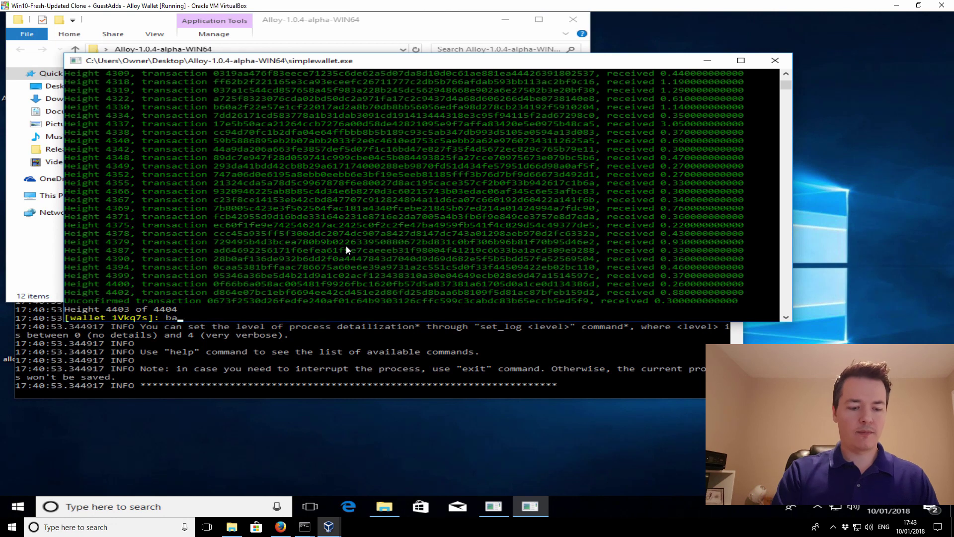
# Check the funds of the alloy-wallet.bin wallet with the balance command
pyautogui.write('lace')
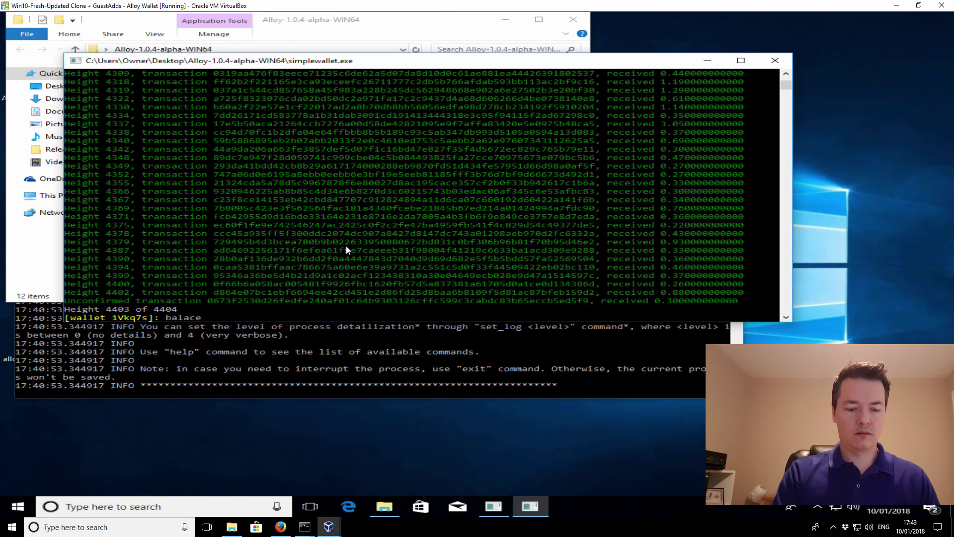
pyautogui.press('BackSpace')
pyautogui.press('BackSpace')
pyautogui.write('nce')
pyautogui.press('Return')
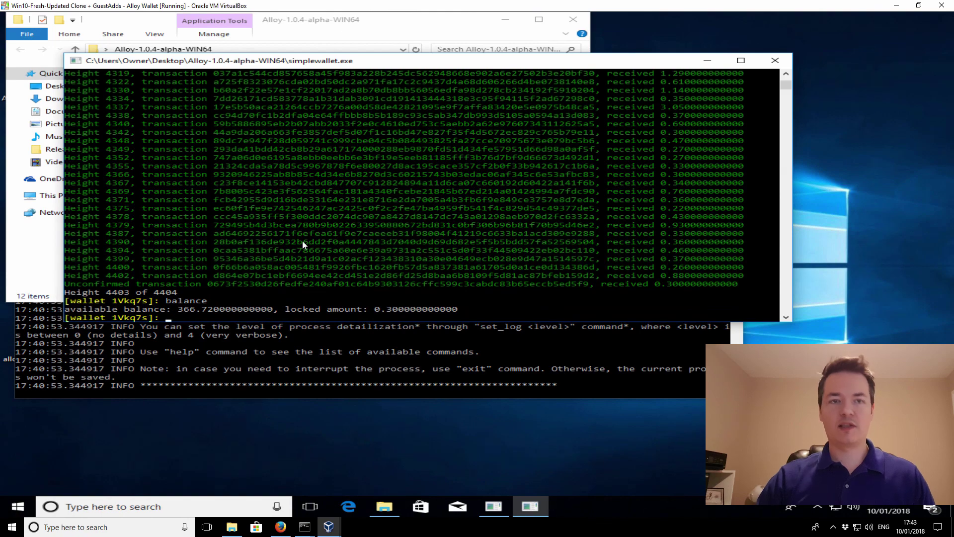
# Close the alloy-wallet.bin wallet with the exit command and dismiss its console window
pyautogui.write('exit')
pyautogui.press('Return')
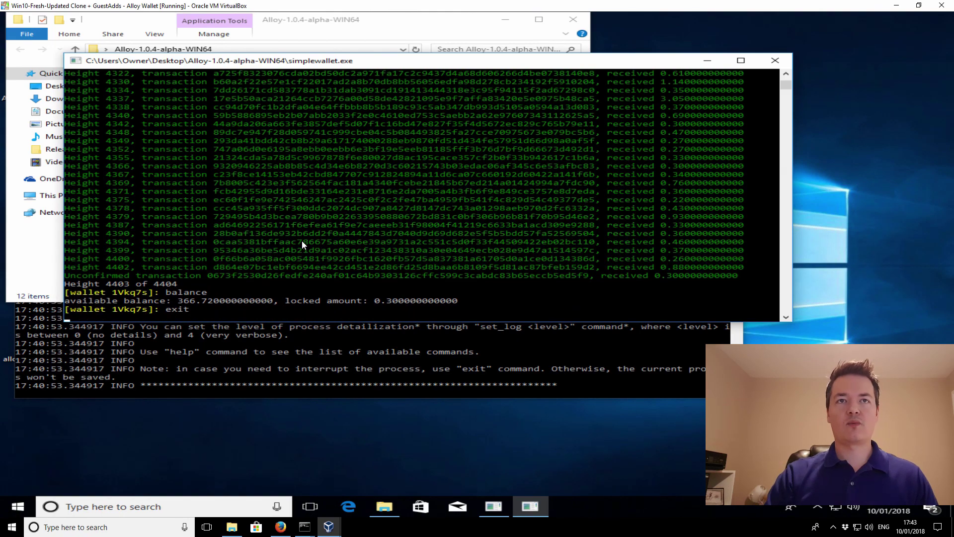
pyautogui.click(776, 59)
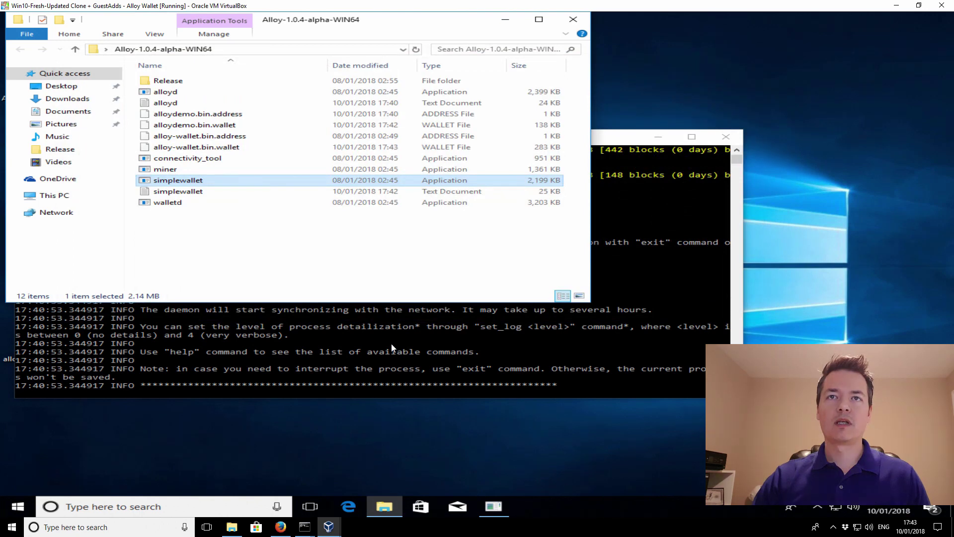
# Shut down the alloyd daemon in its console with the exit command so the blockchain is saved
pyautogui.click(391, 347)
pyautogui.click(305, 326)
pyautogui.click(376, 342)
pyautogui.click(322, 344)
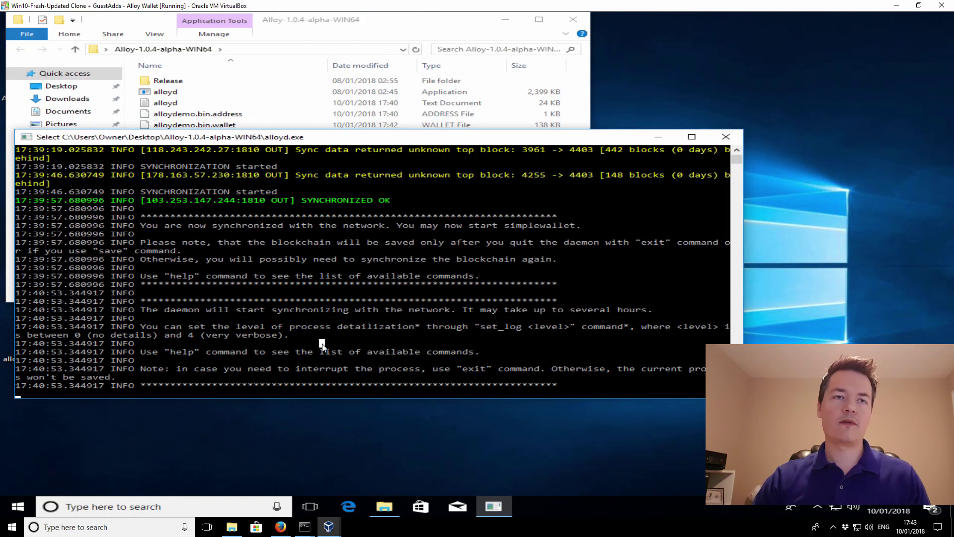
pyautogui.write('ex')
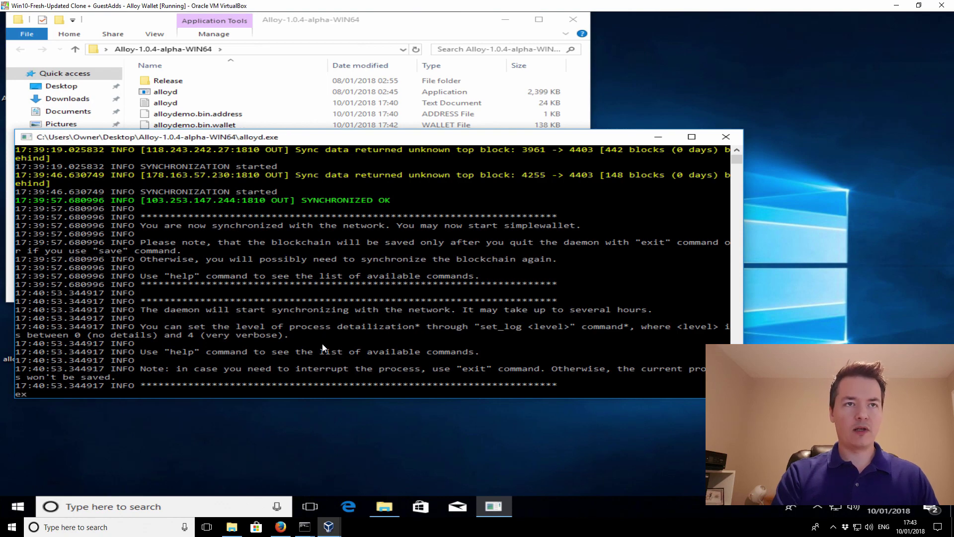
pyautogui.write('it')
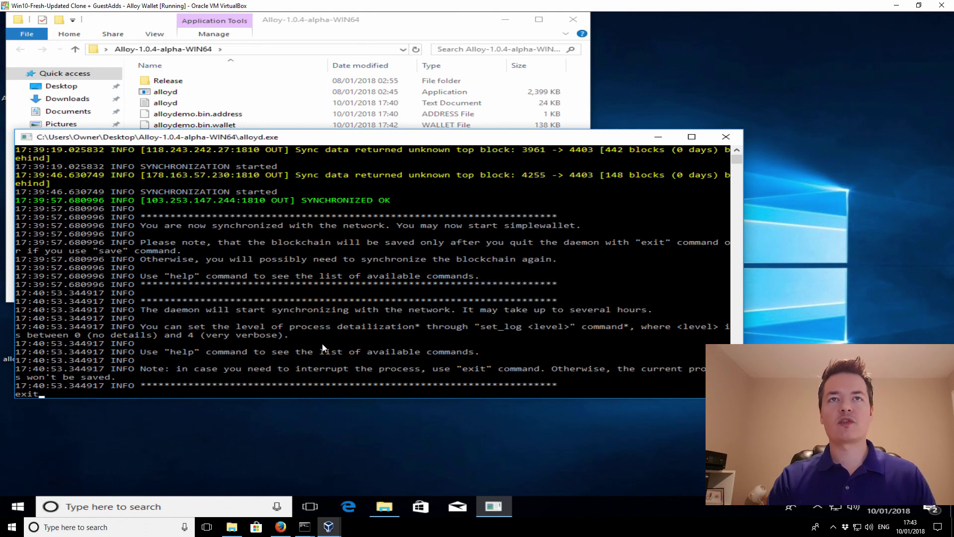
pyautogui.press('Return')
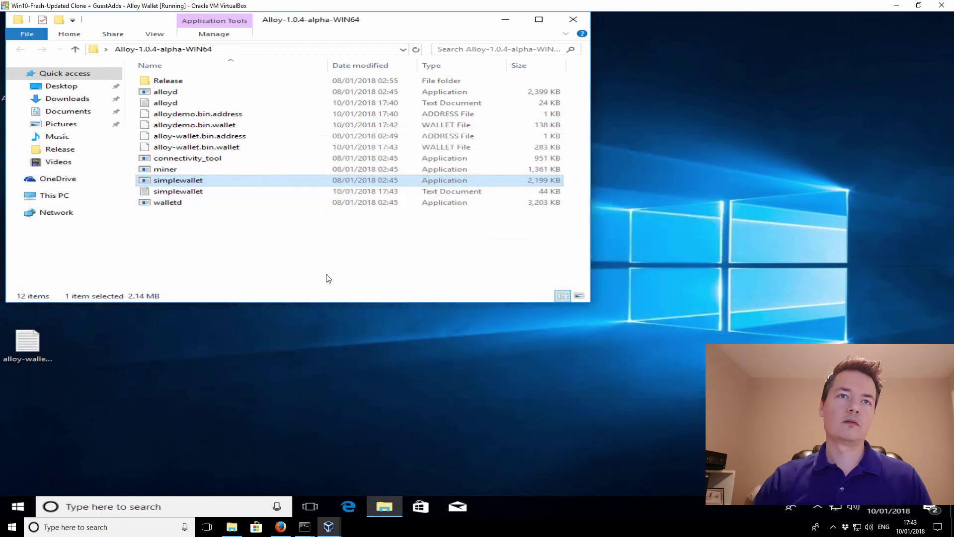
pyautogui.click(200, 284)
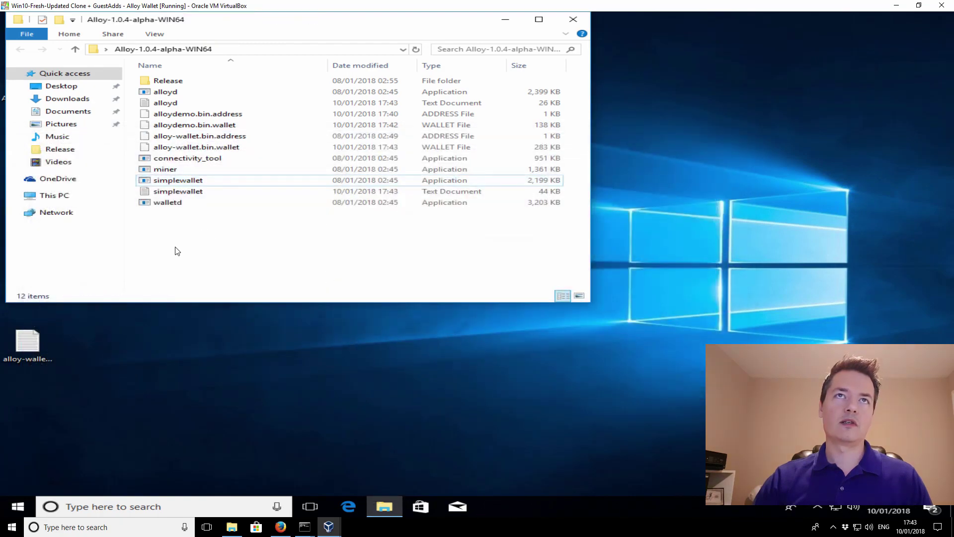
# Close the Alloy-1.0.4-alpha-WIN64 folder, send the virtual machine the shutdown signal, and return to the host desktop
pyautogui.click(573, 20)
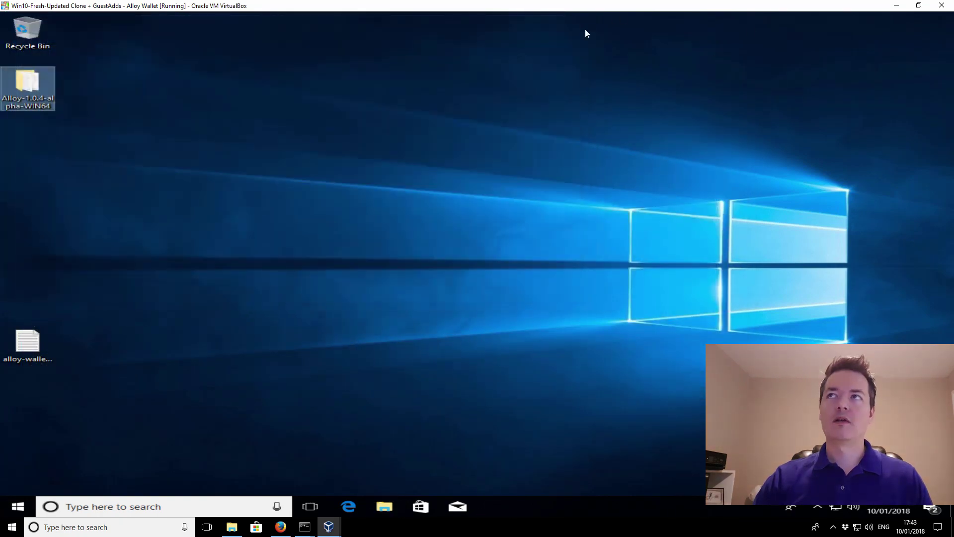
pyautogui.click(942, 5)
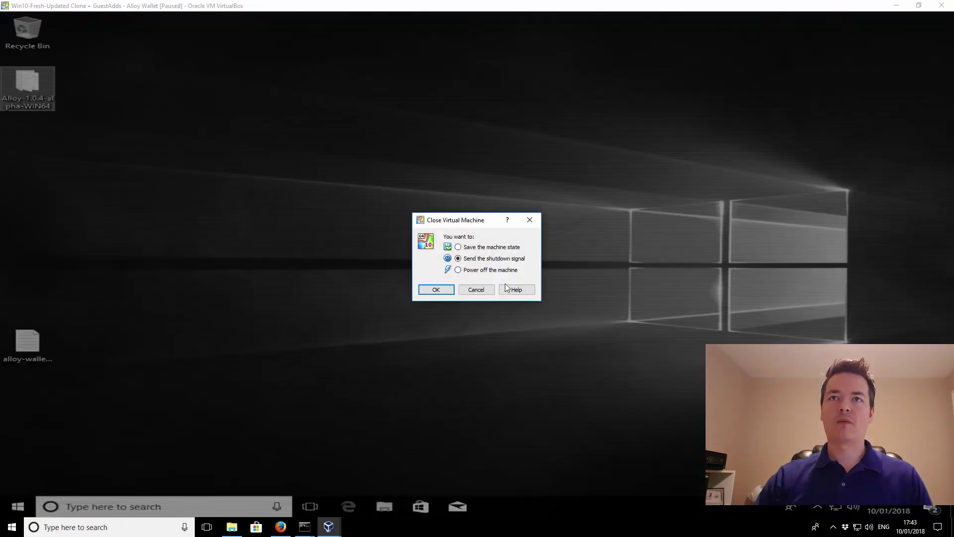
pyautogui.click(433, 291)
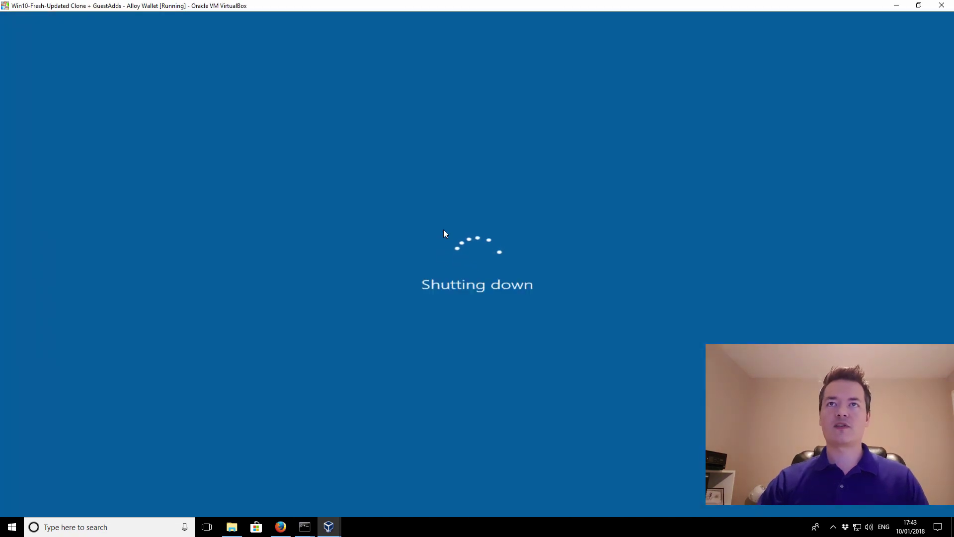
pyautogui.click(898, 5)
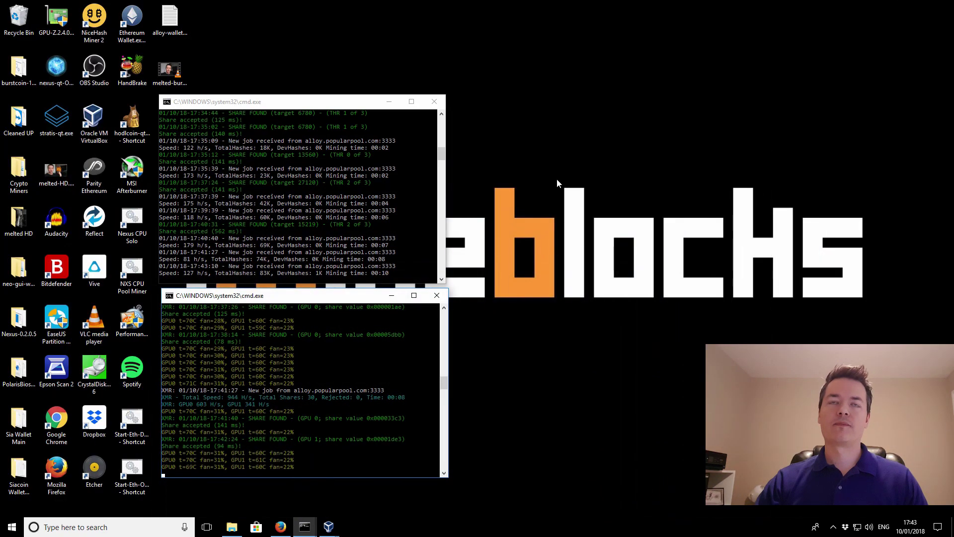
# Line up the two running miner console windows and quit both the GPU miner and the CPU miner
pyautogui.moveTo(232, 106); pyautogui.dragTo(232, 98)
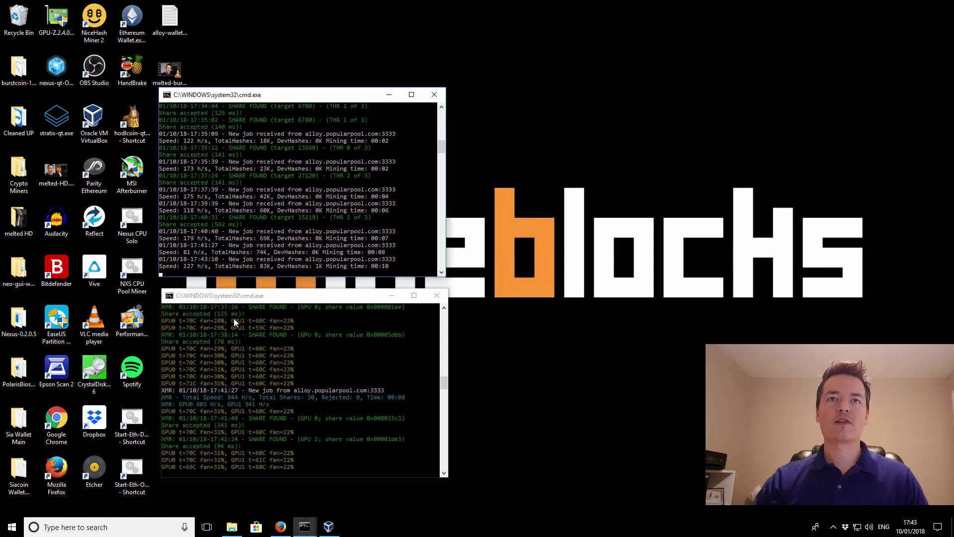
pyautogui.moveTo(246, 299); pyautogui.dragTo(244, 294)
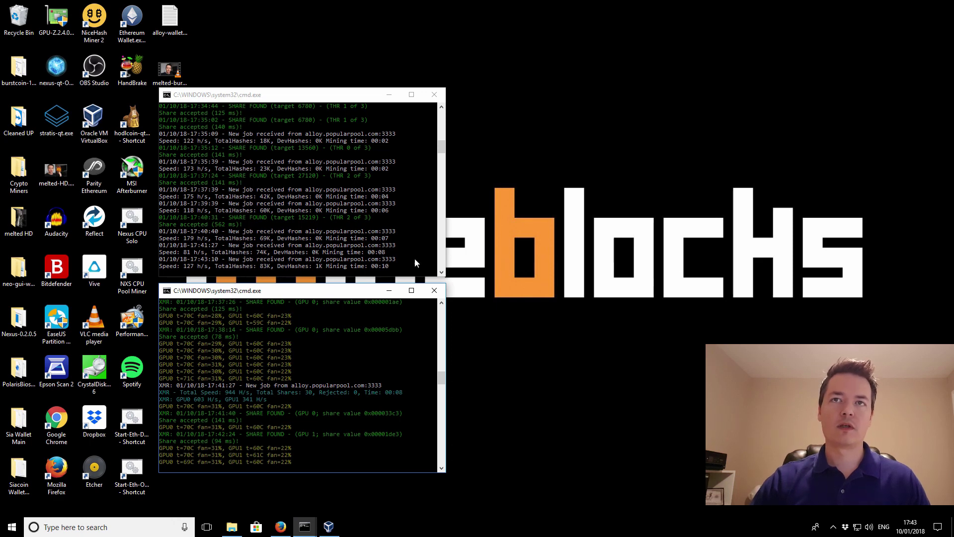
pyautogui.click(430, 293)
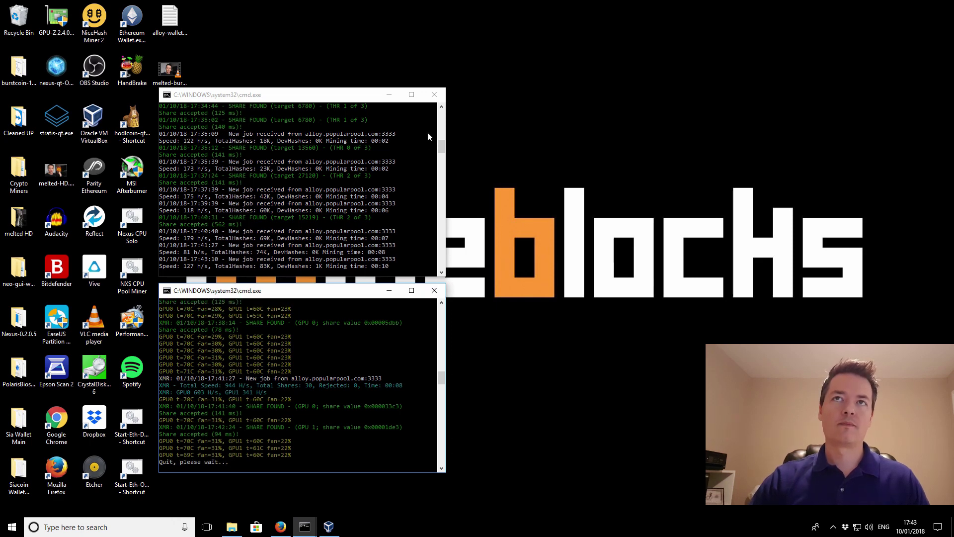
pyautogui.click(433, 94)
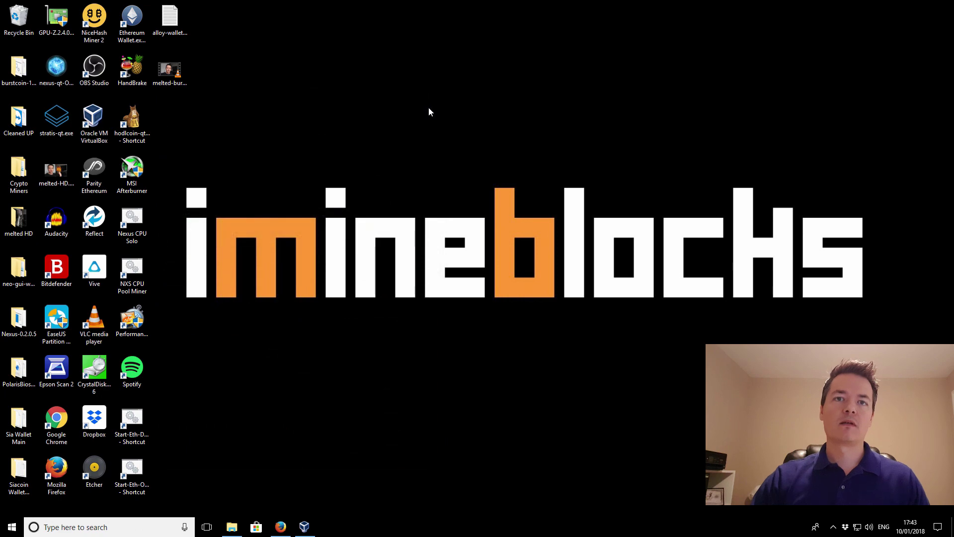
# In Downloads, go to the inner Claymore CryptoNote AMD GPU Miner v11.2 - POOL folder holding the miner files
pyautogui.click(230, 529)
pyautogui.moveTo(646, 128); pyautogui.dragTo(646, 82)
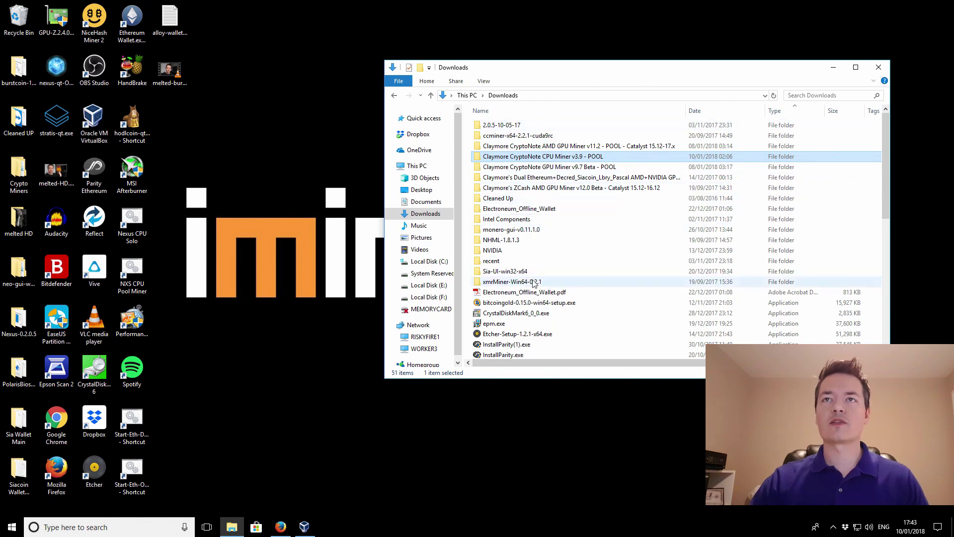
pyautogui.click(530, 147)
pyautogui.doubleClick(525, 148)
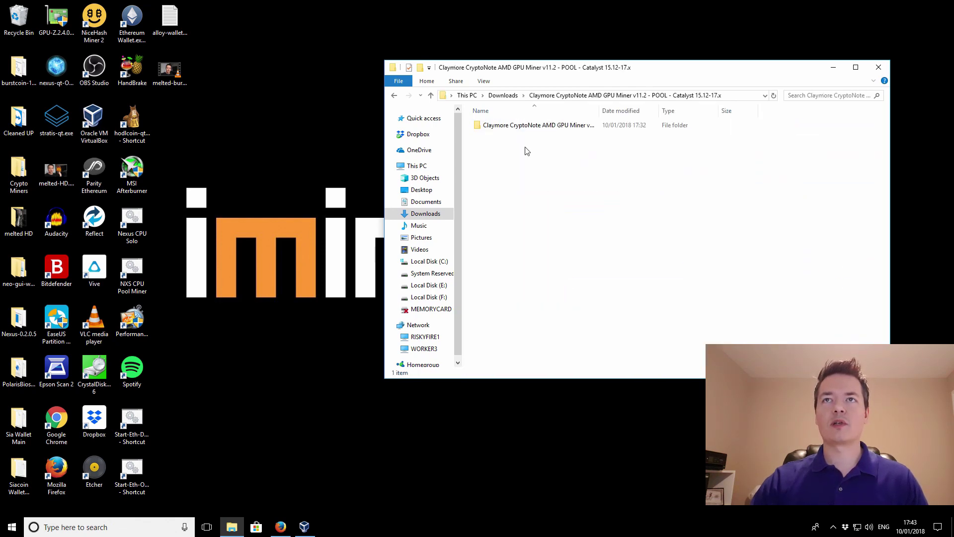
pyautogui.doubleClick(517, 127)
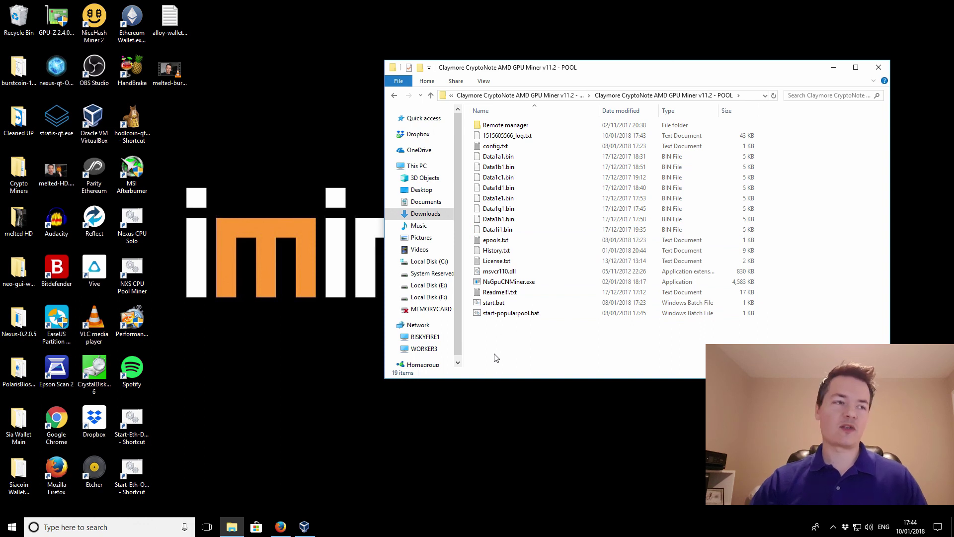
# Open the start-popularpool.bat batch file for editing in Notepad
pyautogui.click(520, 316)
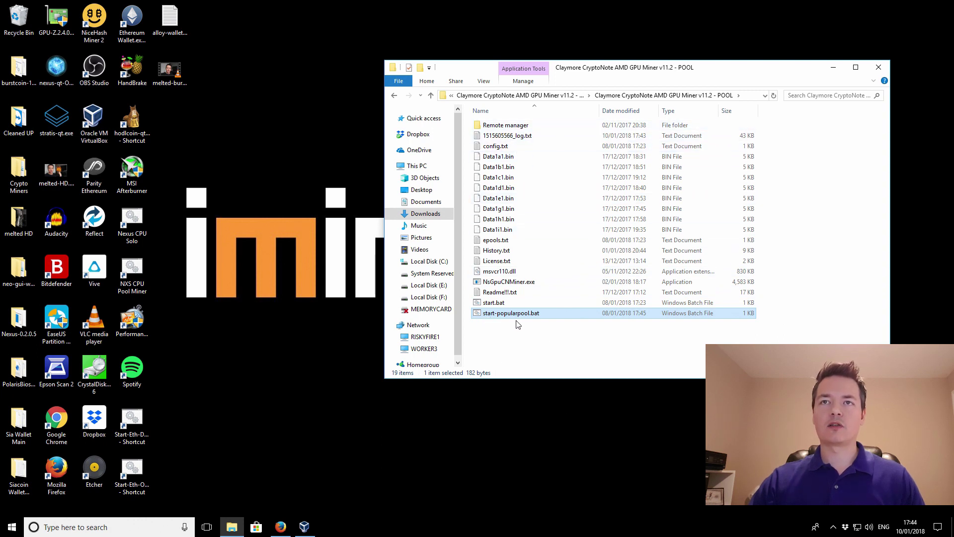
pyautogui.click(520, 358)
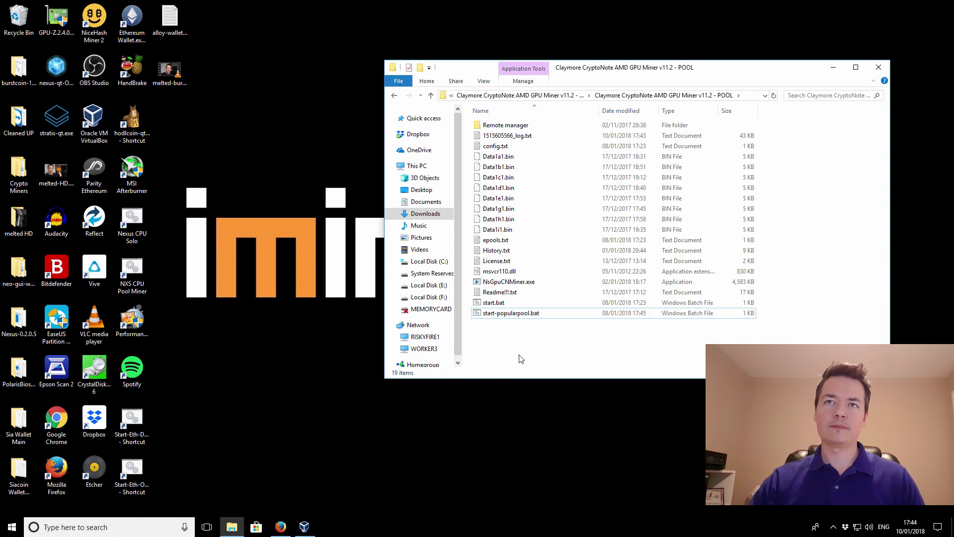
pyautogui.click(505, 316)
pyautogui.rightClick(506, 316)
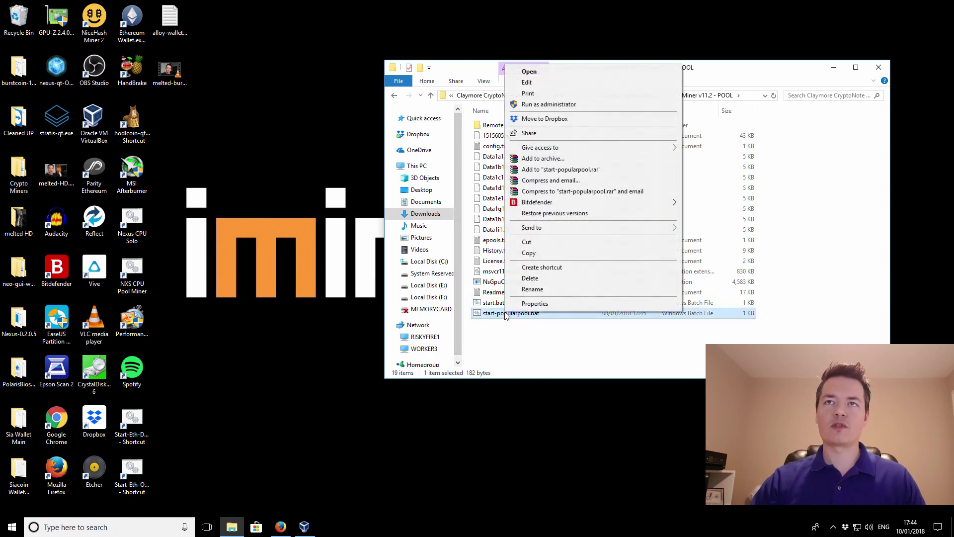
pyautogui.click(528, 83)
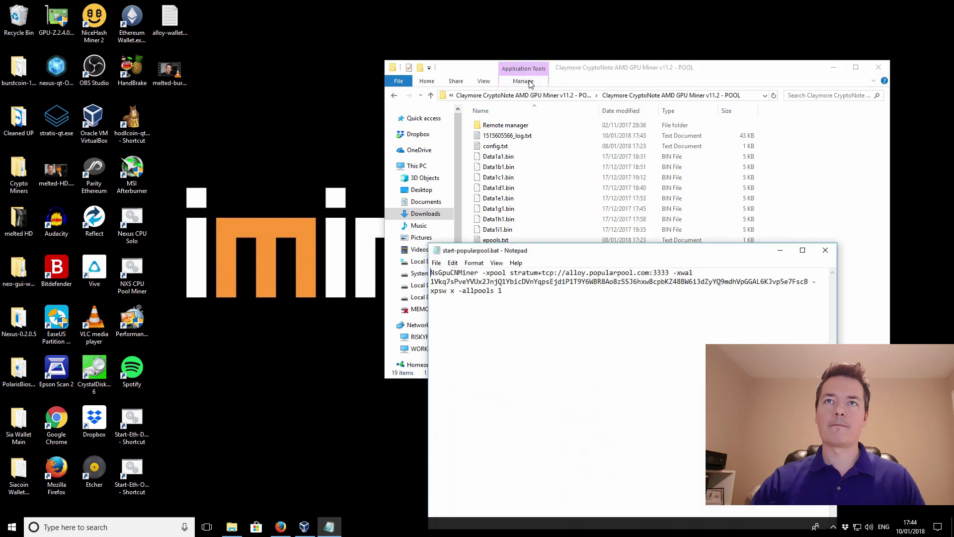
# Examine the NsGpuCNMiner executable name and the -xpool option at the start of start-popularpool.bat
pyautogui.moveTo(566, 260); pyautogui.dragTo(500, 135)
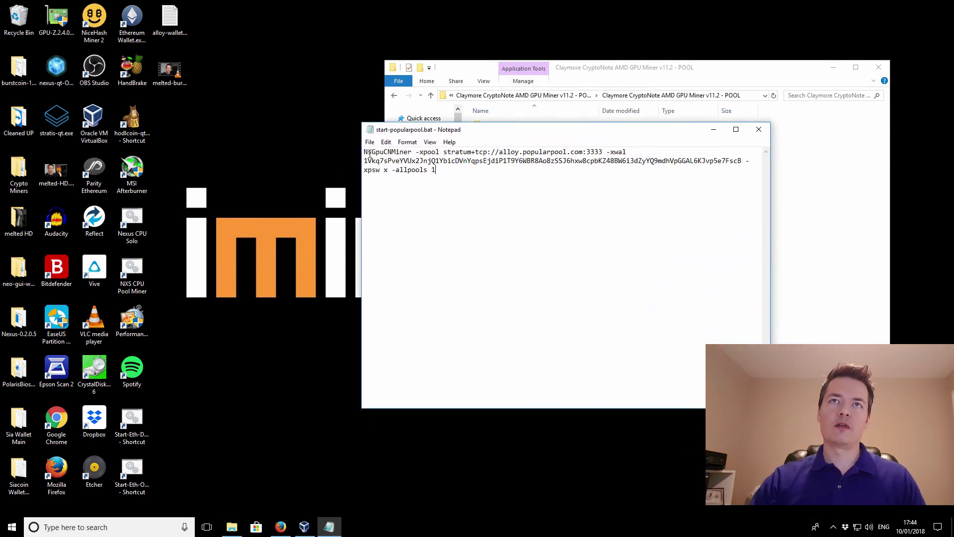
pyautogui.moveTo(365, 152); pyautogui.dragTo(406, 150)
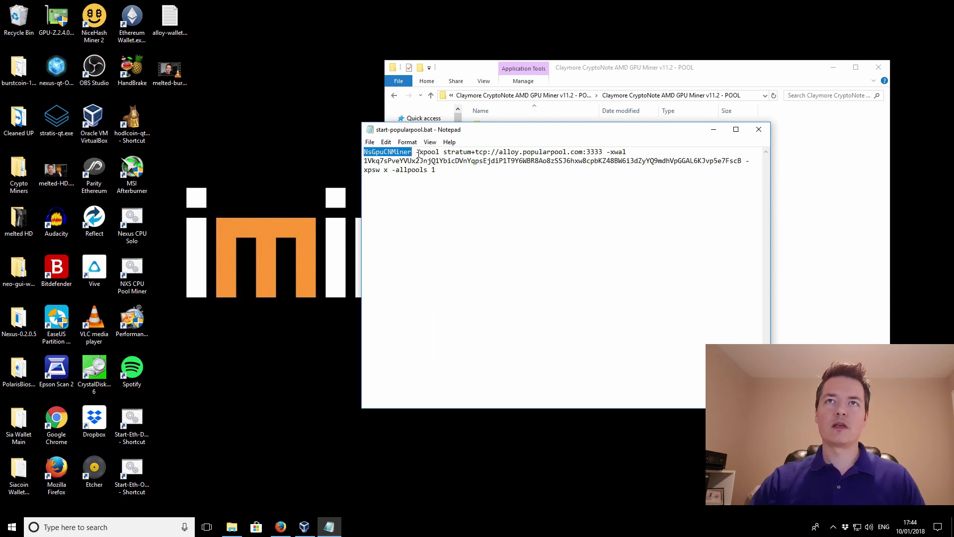
pyautogui.moveTo(419, 153); pyautogui.dragTo(508, 152)
pyautogui.click(530, 226)
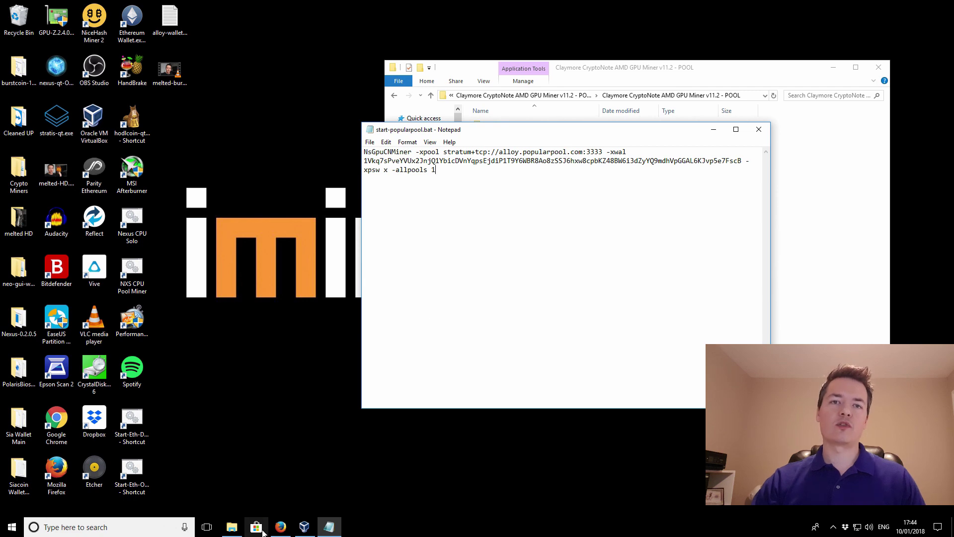
# Switch to Firefox to review the wallet's stats, payments and pool figures on the Alloy Mining Pool page, and return to the batch file
pyautogui.click(279, 528)
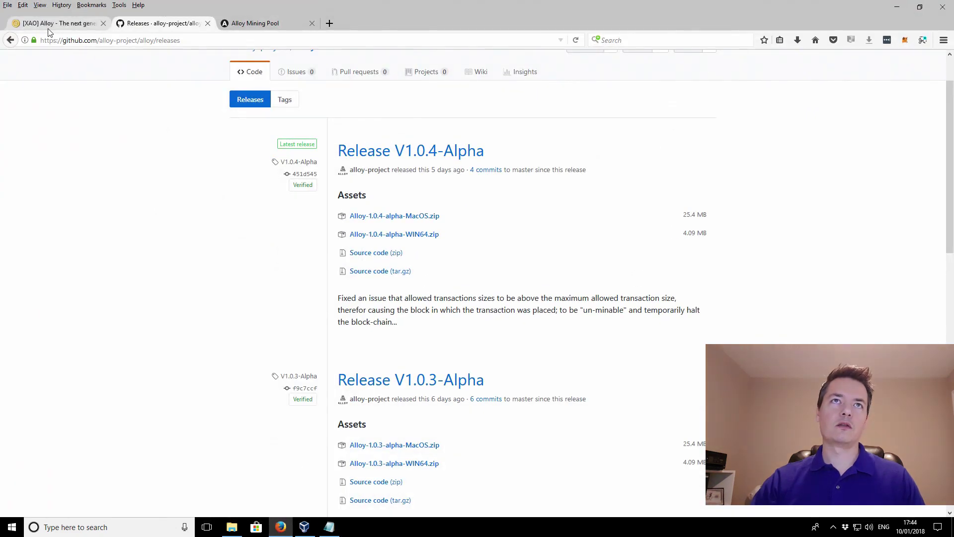
pyautogui.click(257, 23)
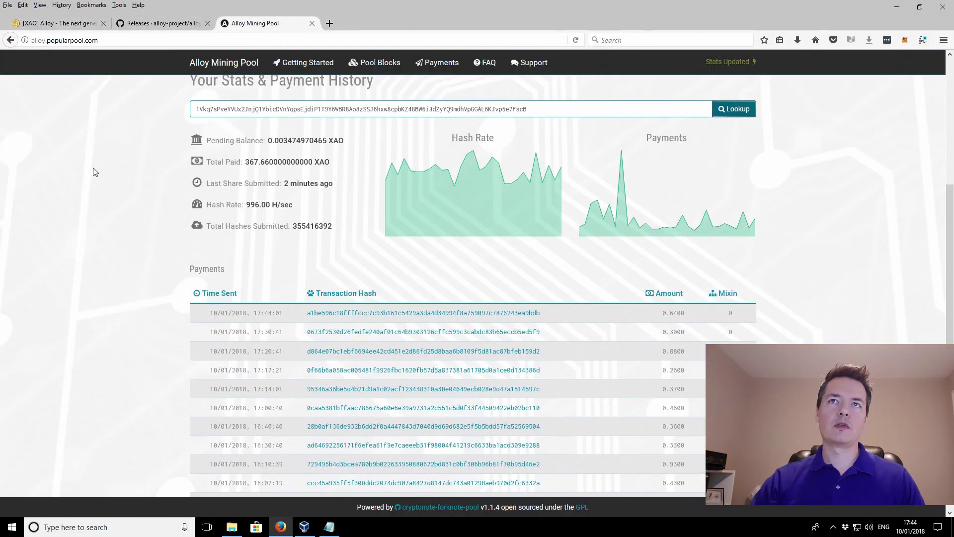
pyautogui.scroll(4, 91, 171)
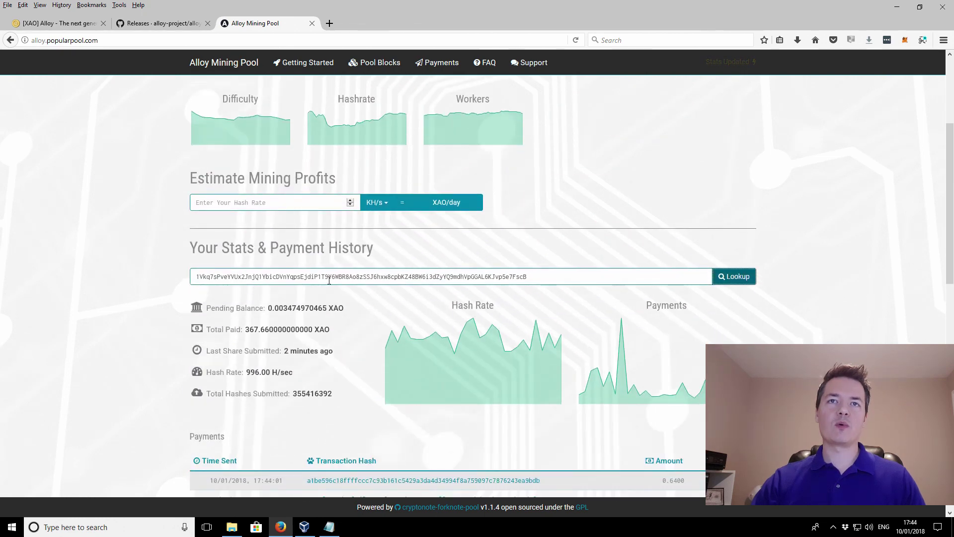
pyautogui.moveTo(549, 276); pyautogui.dragTo(153, 284)
pyautogui.scroll(-8, 70, 268)
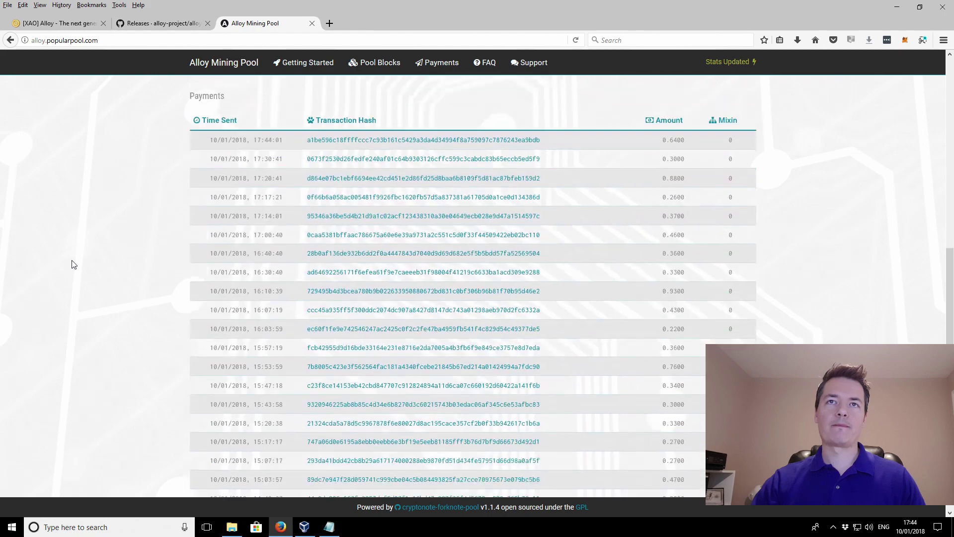
pyautogui.scroll(12, 70, 269)
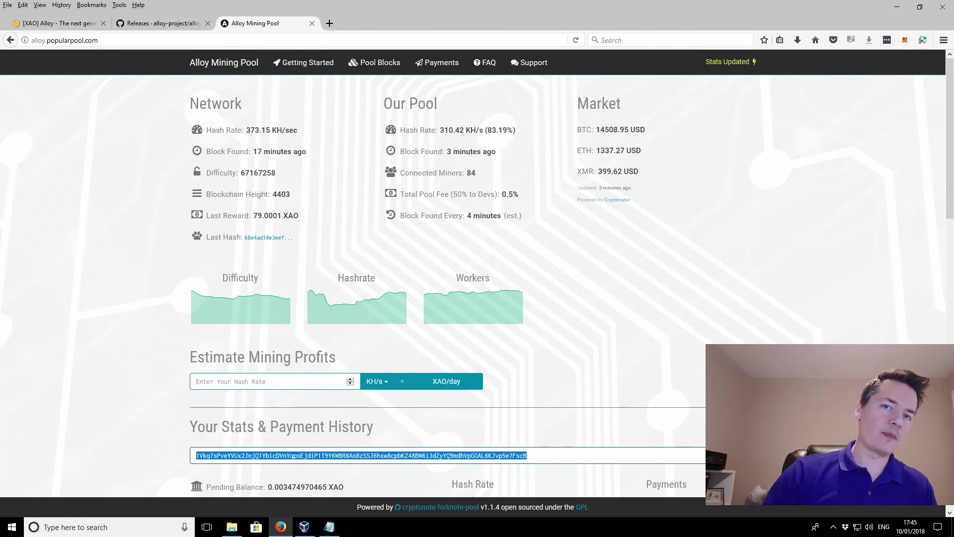
pyautogui.click(330, 524)
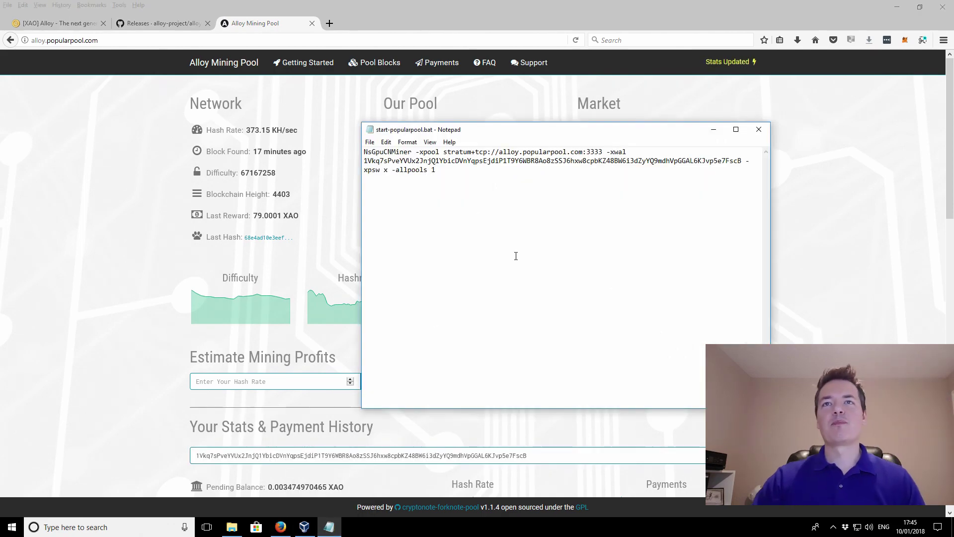
pyautogui.click(897, 8)
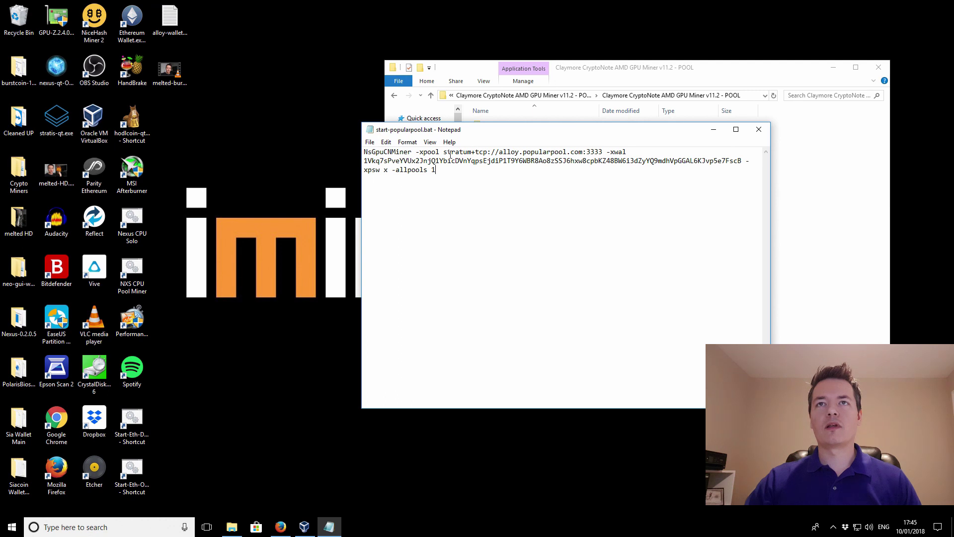
# Examine the pool address with its port and the wallet address after -xwal in start-popularpool.bat
pyautogui.moveTo(442, 153); pyautogui.dragTo(602, 153)
pyautogui.click(570, 152)
pyautogui.moveTo(500, 152); pyautogui.dragTo(603, 153)
pyautogui.click(634, 151)
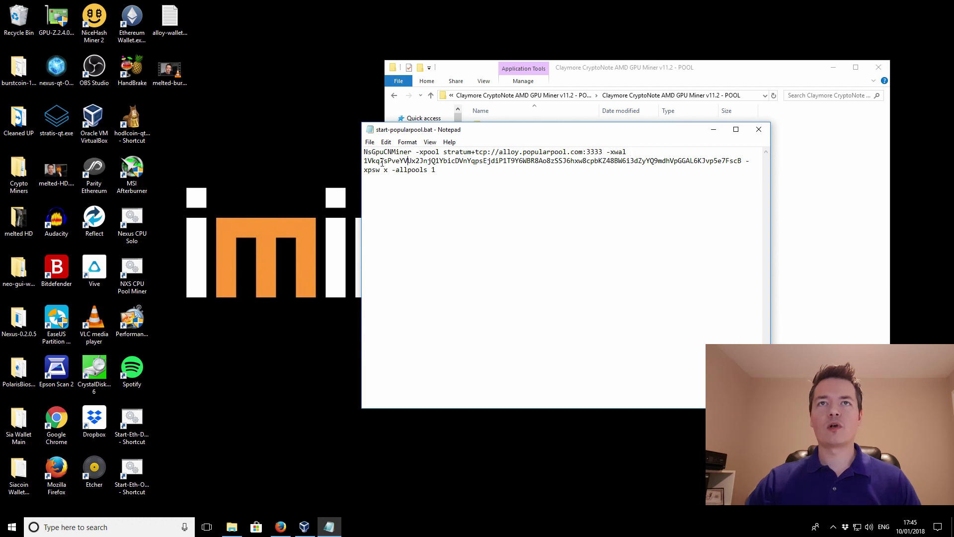
pyautogui.moveTo(364, 160); pyautogui.dragTo(738, 159)
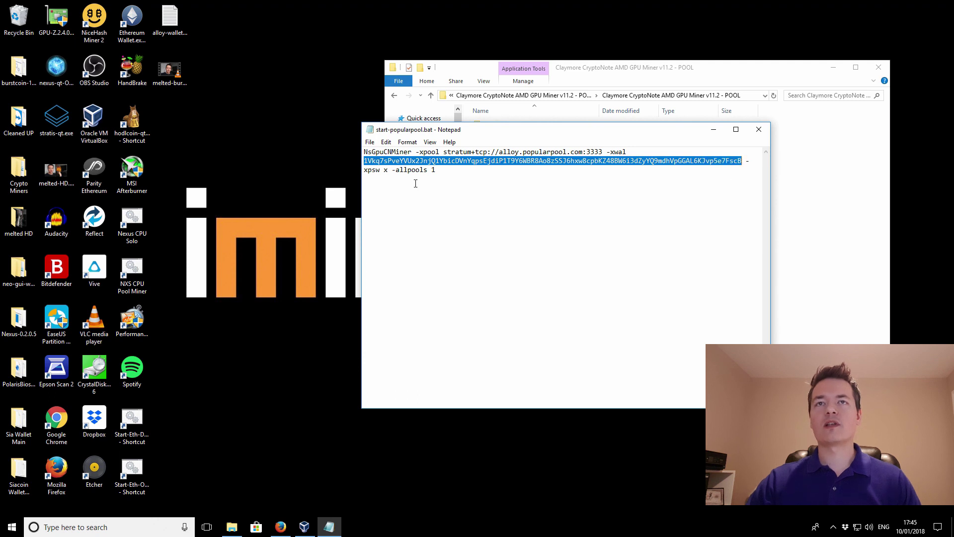
pyautogui.click(450, 170)
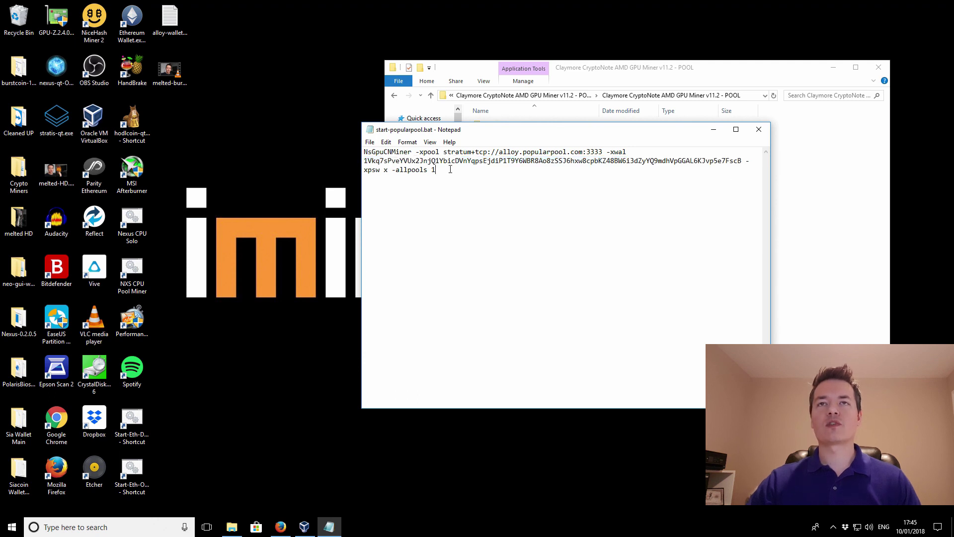
# Try appending the worker name suffix ".waorker1" to the wallet address in start-popularpool.bat, and remove it again
pyautogui.click(741, 160)
pyautogui.write('.waorker1')
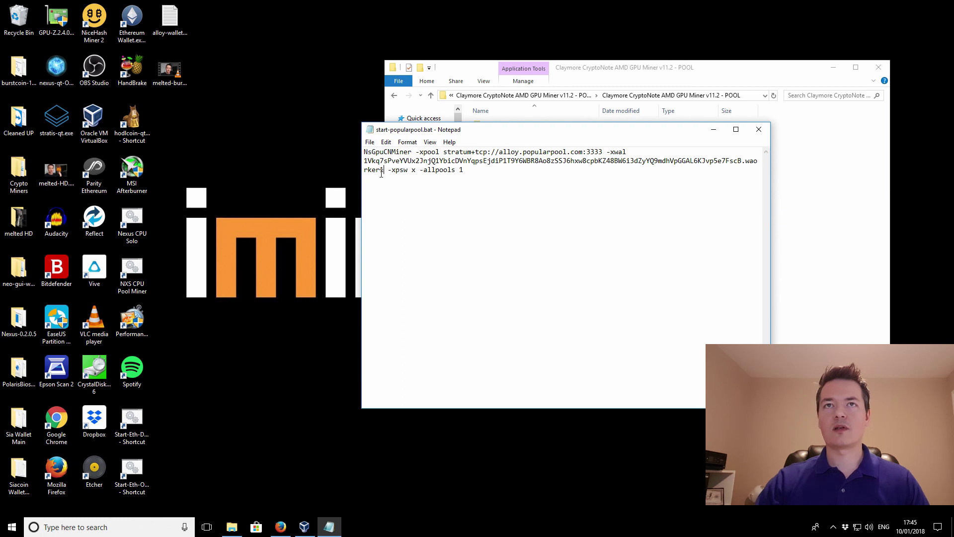
pyautogui.moveTo(381, 172); pyautogui.dragTo(361, 171)
pyautogui.press('BackSpace')
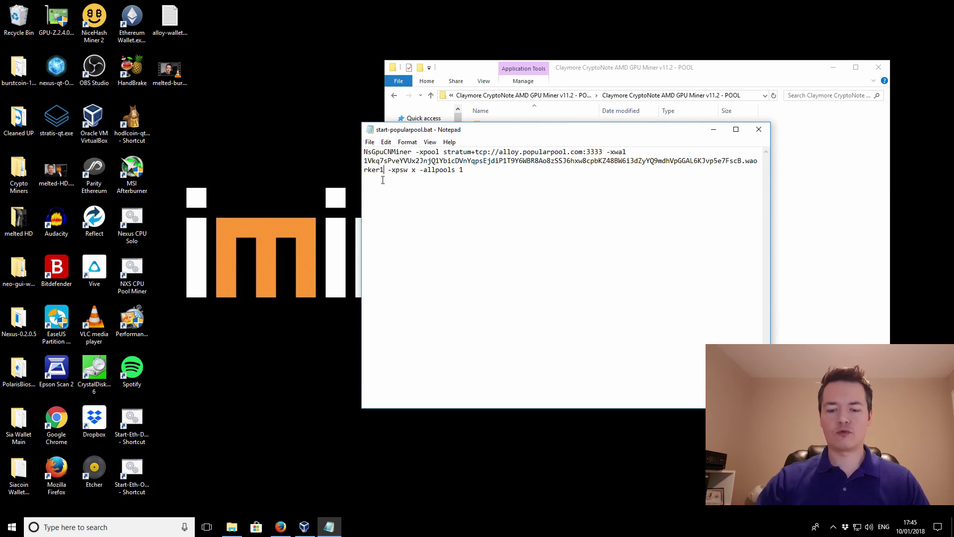
pyautogui.press('Delete')
pyautogui.press('BackSpace')
pyautogui.press('BackSpace')
pyautogui.press('BackSpace')
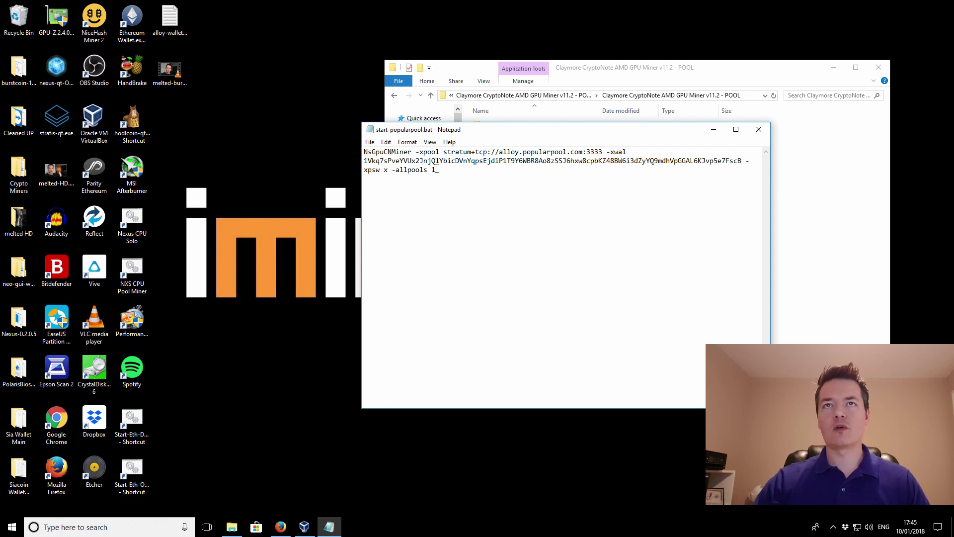
# Examine the -xpsw password option and the -allpools 1 option at the end of start-popularpool.bat
pyautogui.moveTo(390, 171); pyautogui.dragTo(364, 171)
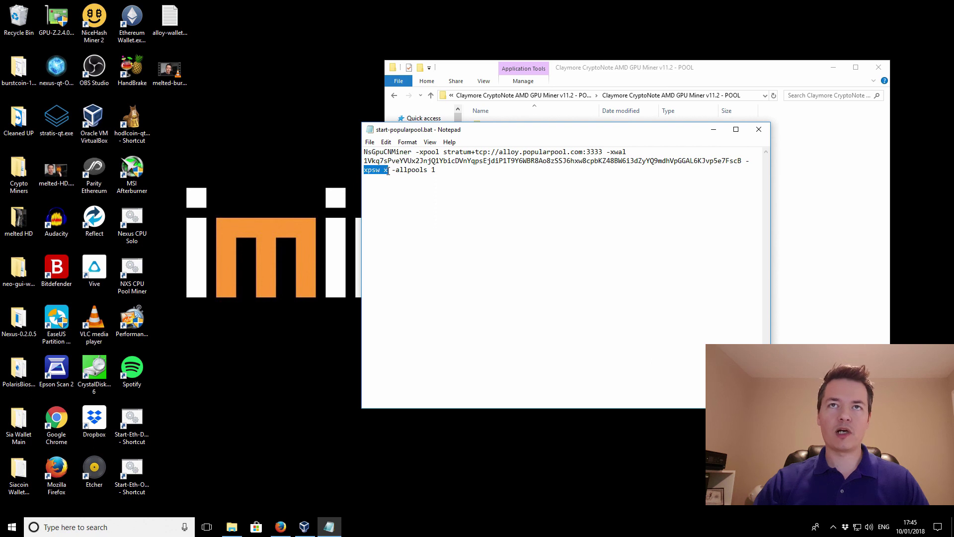
pyautogui.moveTo(392, 171); pyautogui.dragTo(368, 172)
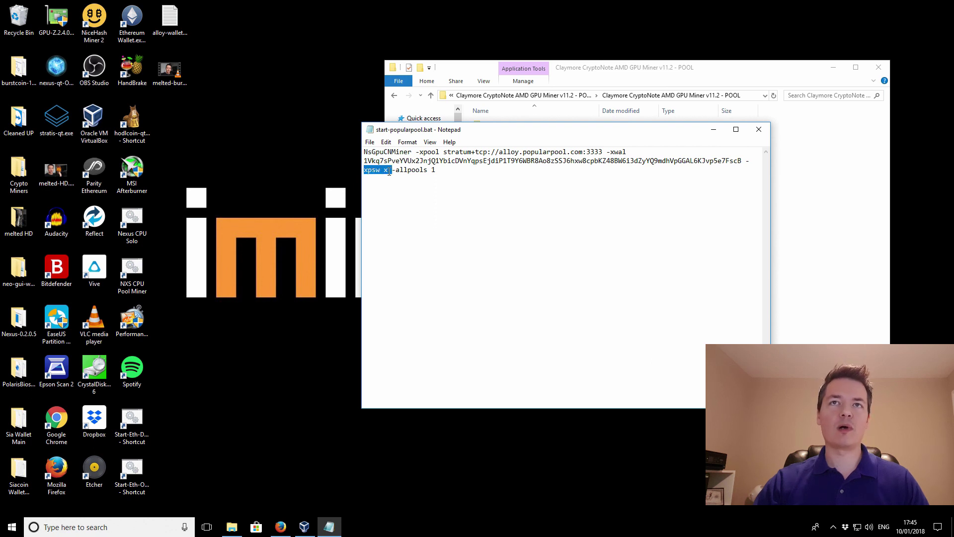
pyautogui.click(387, 171)
pyautogui.moveTo(380, 171); pyautogui.dragTo(385, 172)
pyautogui.click(454, 171)
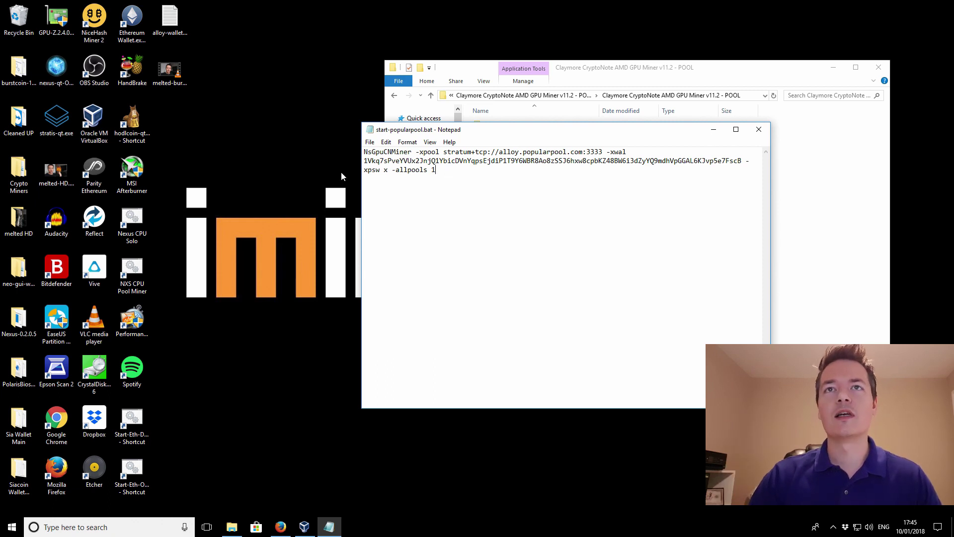
pyautogui.moveTo(392, 170); pyautogui.dragTo(437, 170)
pyautogui.click(437, 169)
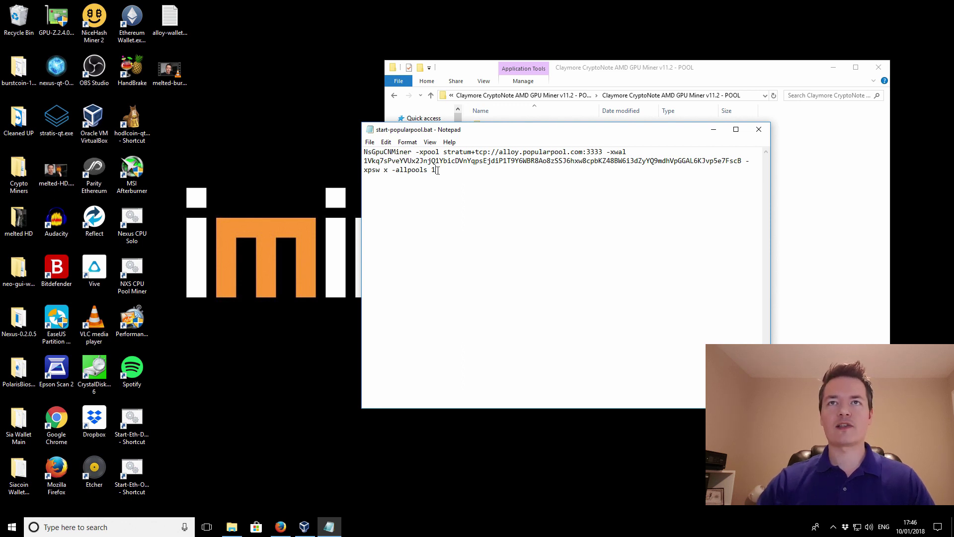
# Review the -allpools option, the wallet address and the -xpsw password value in start-popularpool.bat
pyautogui.moveTo(436, 170); pyautogui.dragTo(414, 170)
pyautogui.click(441, 172)
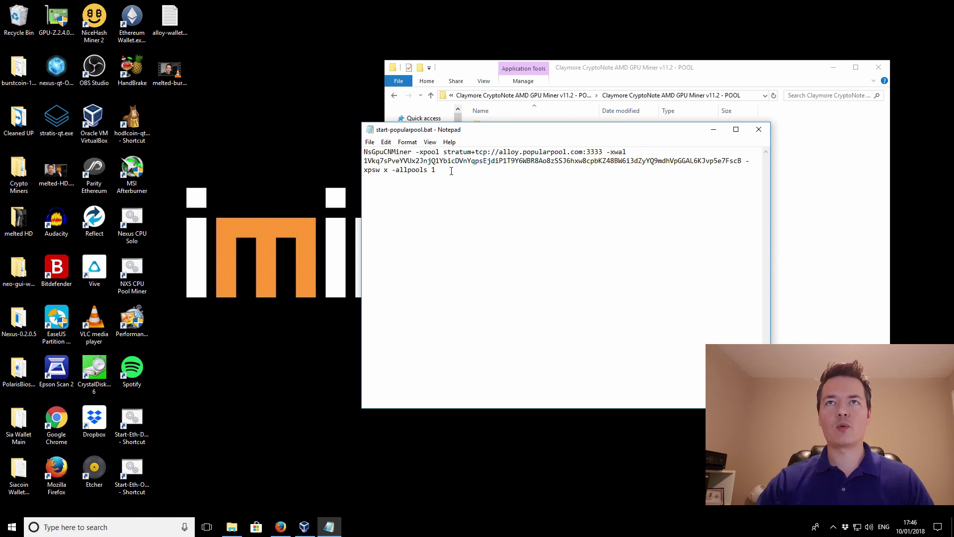
pyautogui.moveTo(449, 162); pyautogui.dragTo(631, 152)
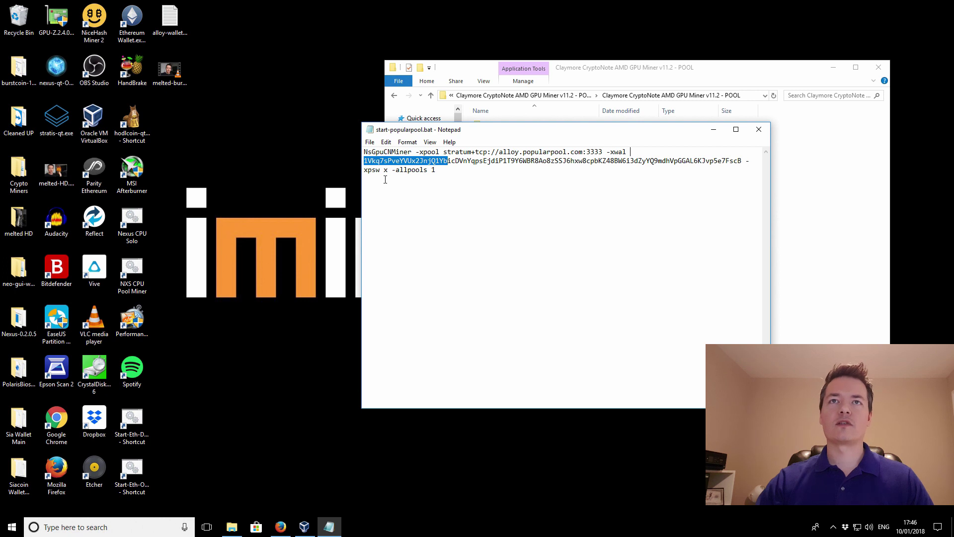
pyautogui.click(384, 168)
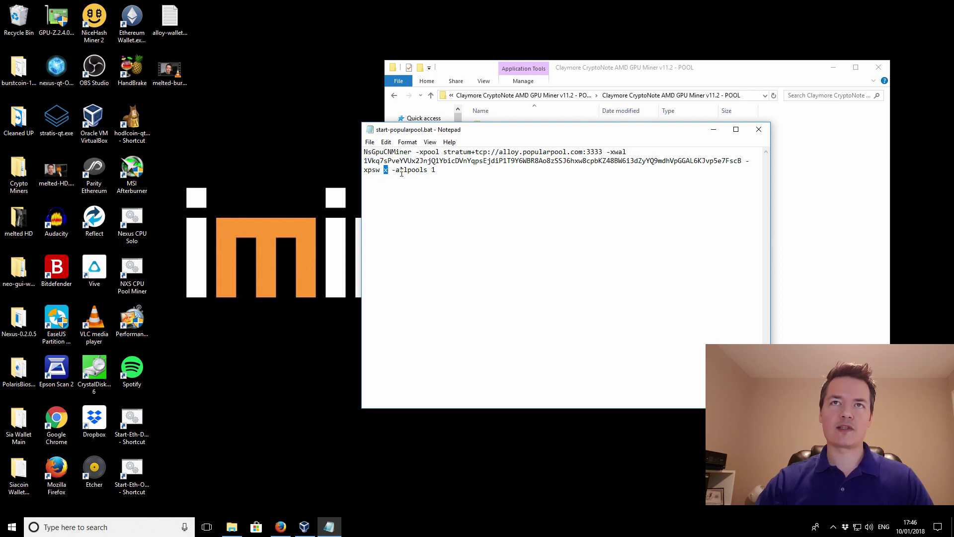
pyautogui.click(438, 169)
# Save the batch file as start-popularpool.bat with the All Files type, replacing the existing file, and close it
pyautogui.click(370, 142)
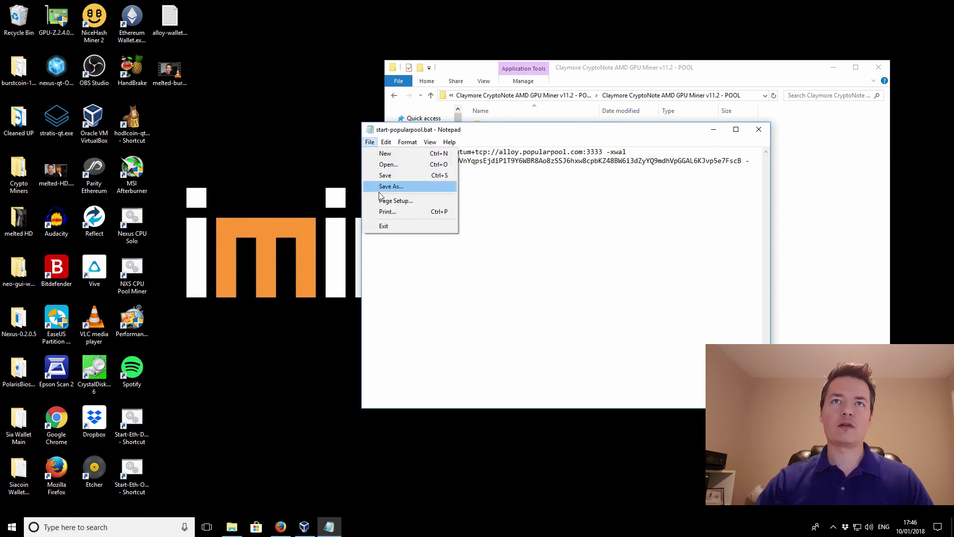
pyautogui.click(390, 186)
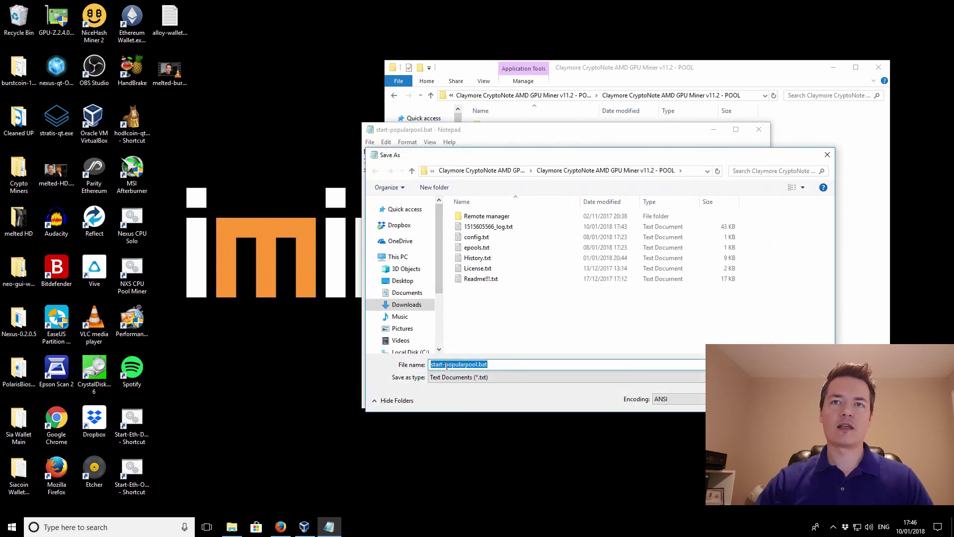
pyautogui.click(528, 364)
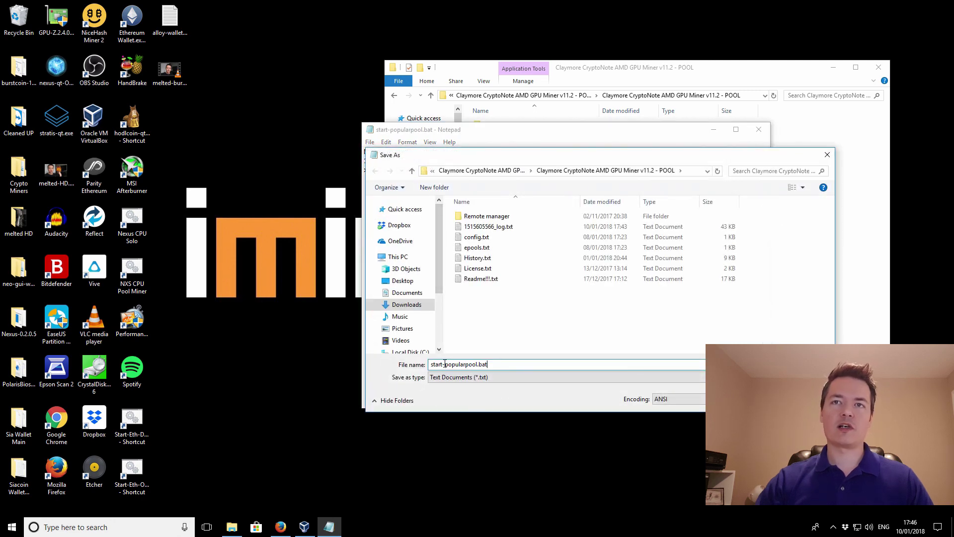
pyautogui.click(492, 378)
pyautogui.click(467, 395)
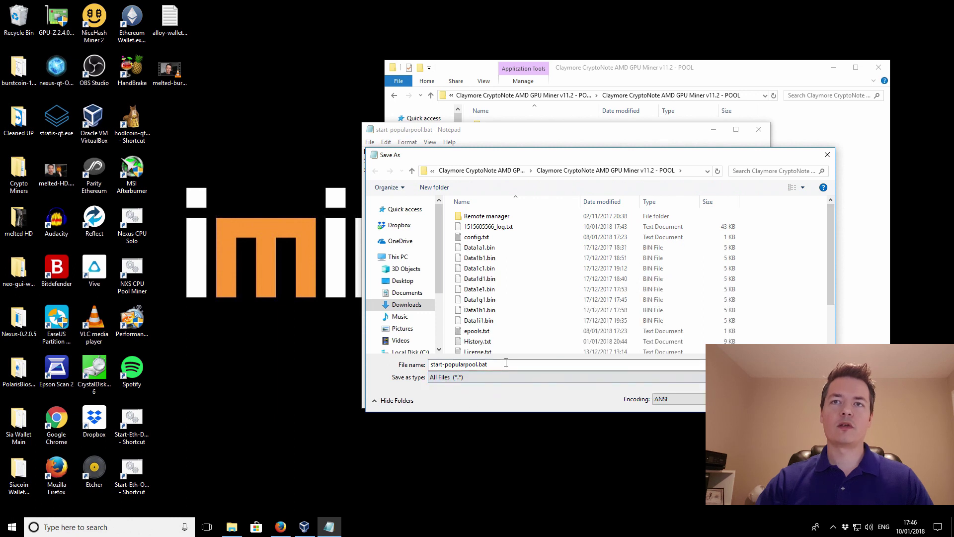
pyautogui.doubleClick(490, 367)
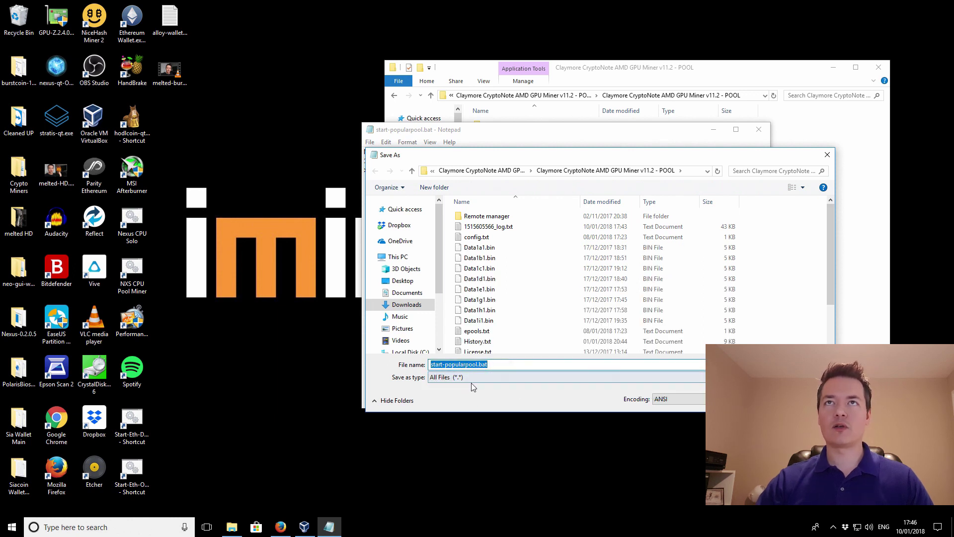
pyautogui.press('Return')
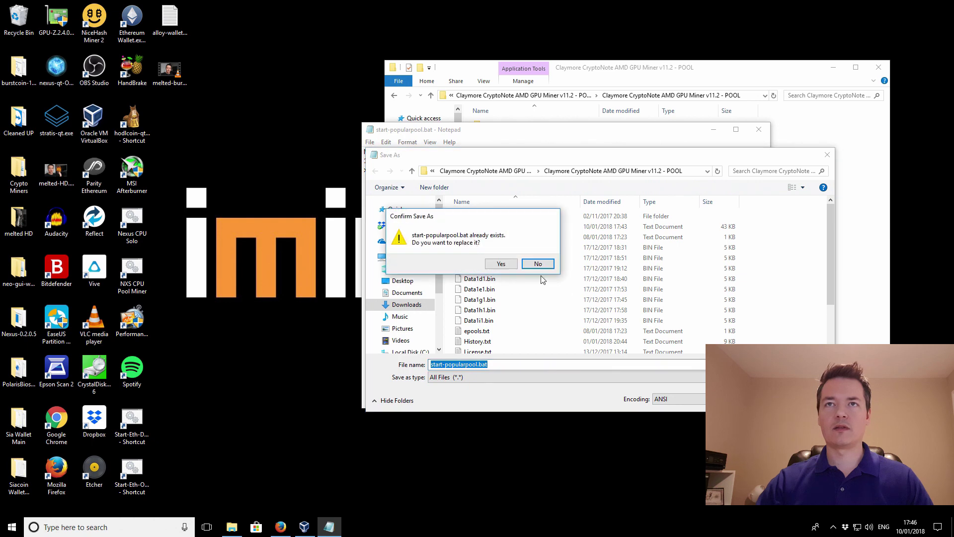
pyautogui.click(503, 264)
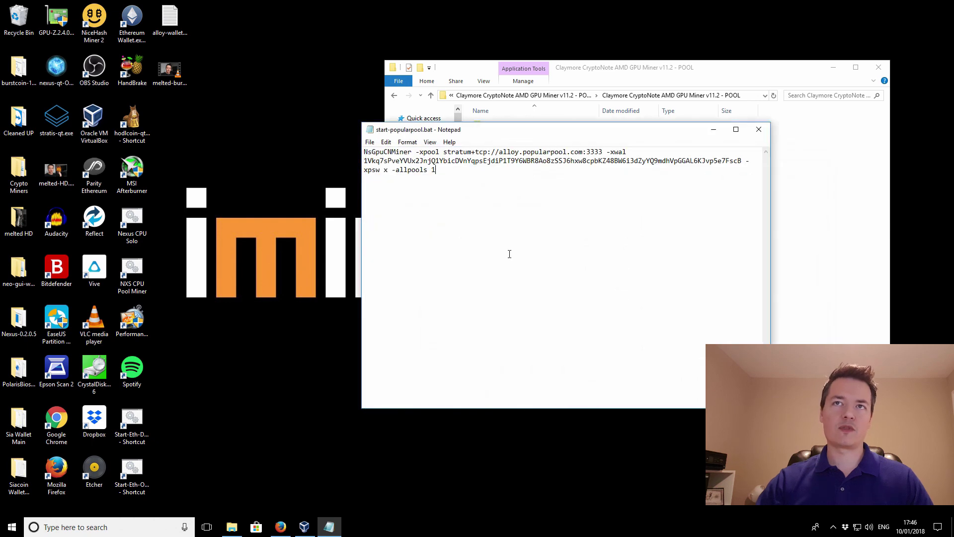
pyautogui.click(759, 129)
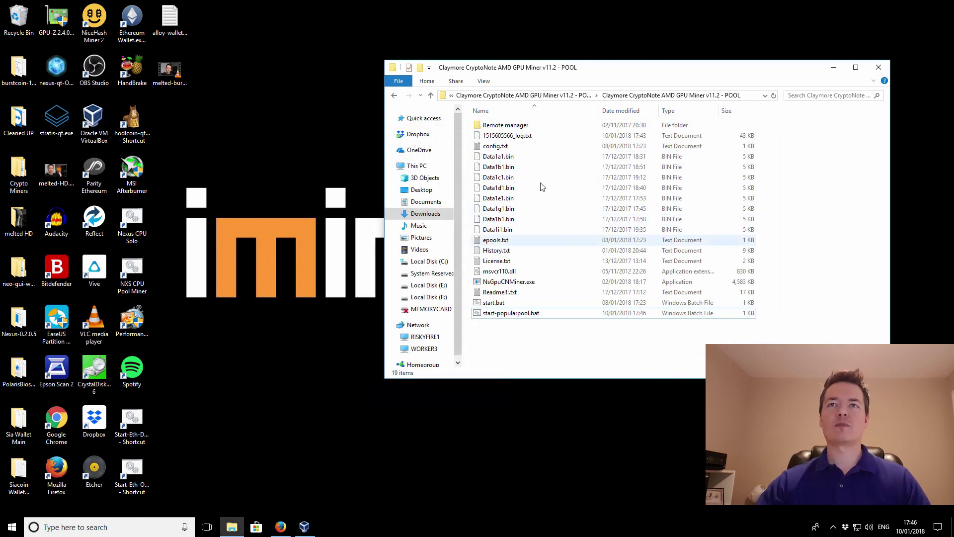
# Run start-popularpool.bat to start the AMD GPU miner, and move its console window lower on the desktop
pyautogui.click(519, 316)
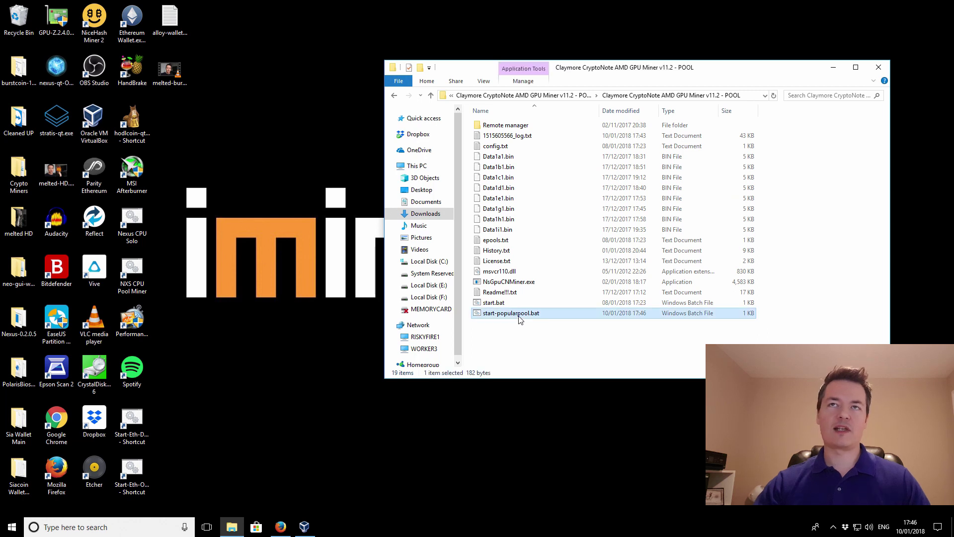
pyautogui.click(493, 354)
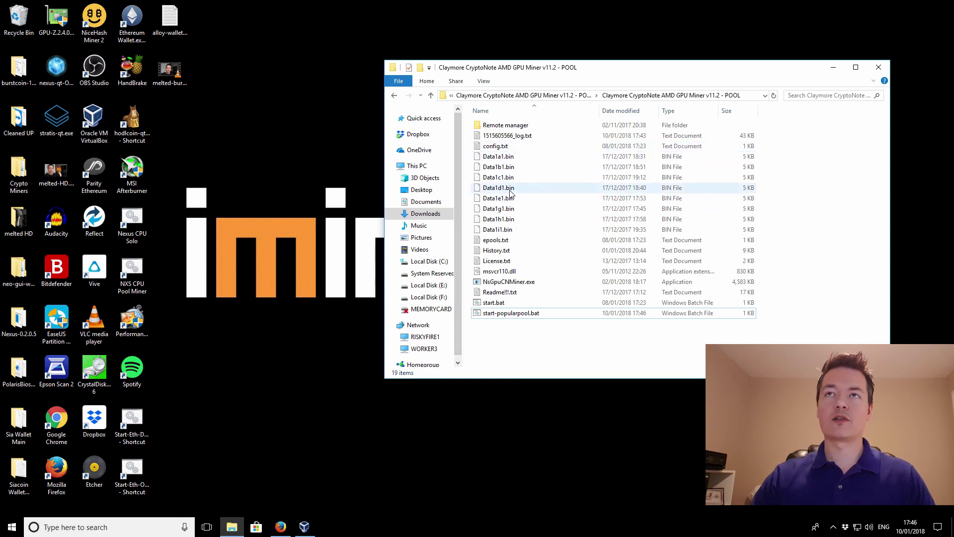
pyautogui.doubleClick(501, 314)
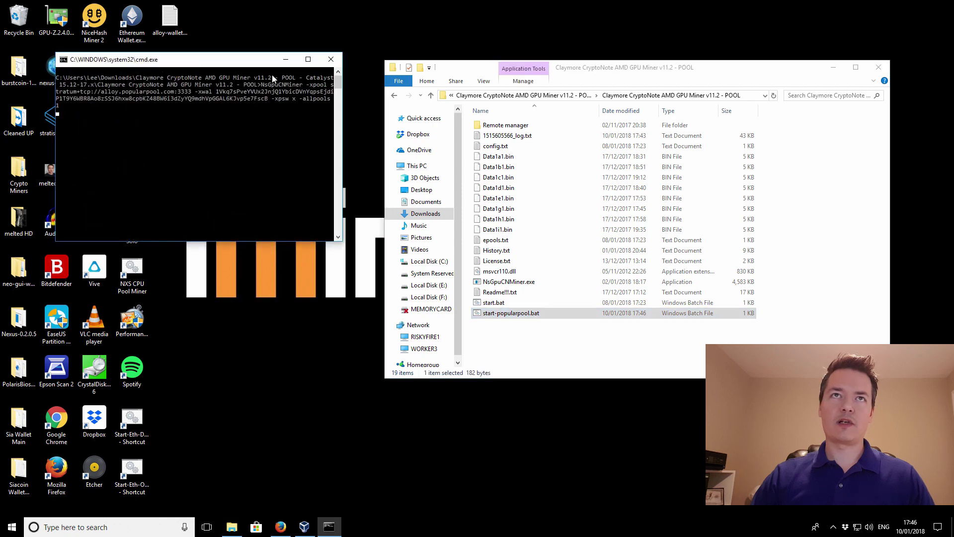
pyautogui.moveTo(239, 63); pyautogui.dragTo(256, 285)
# Open Start-Alloy-3Threads.bat for editing from the Claymore CryptoNote CPU Miner v3.9 - POOL folder in Downloads
pyautogui.click(431, 96)
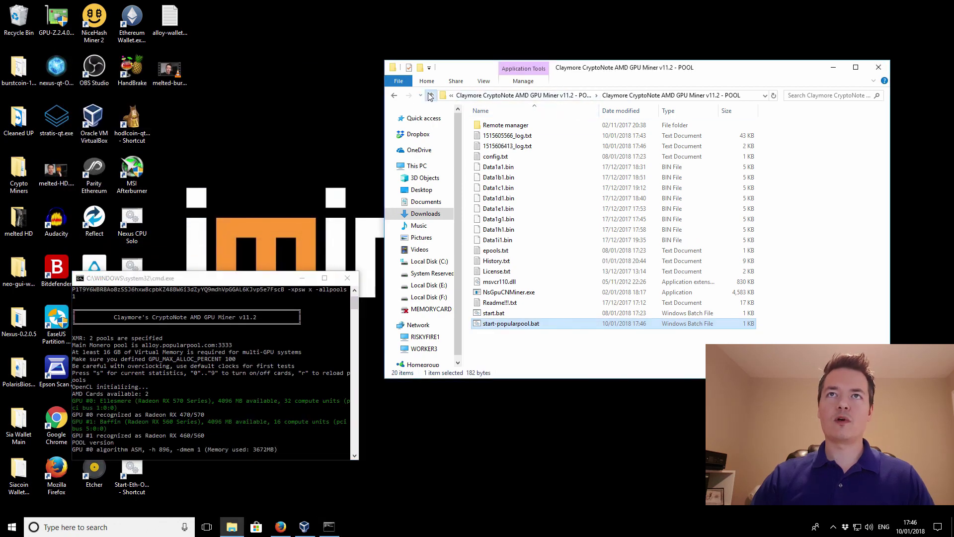
pyautogui.click(430, 95)
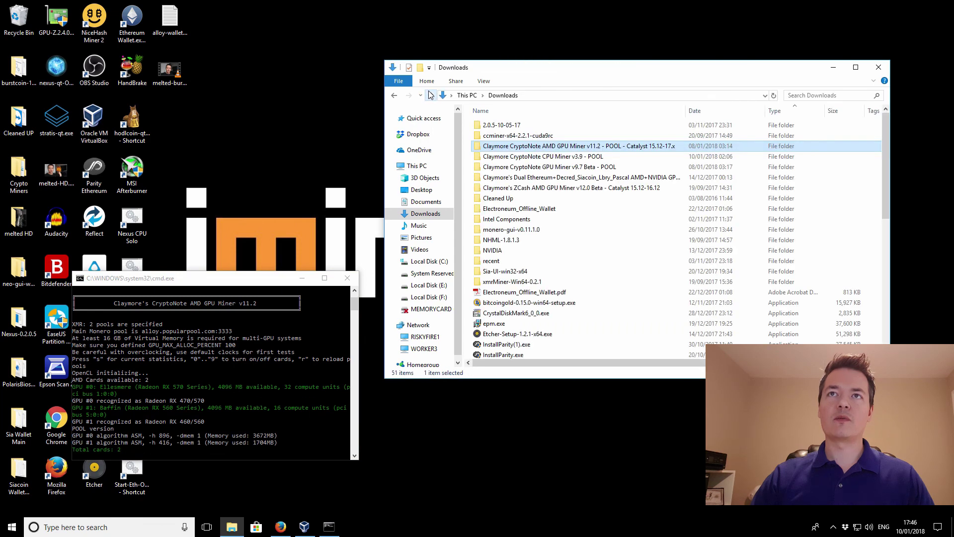
pyautogui.click(535, 159)
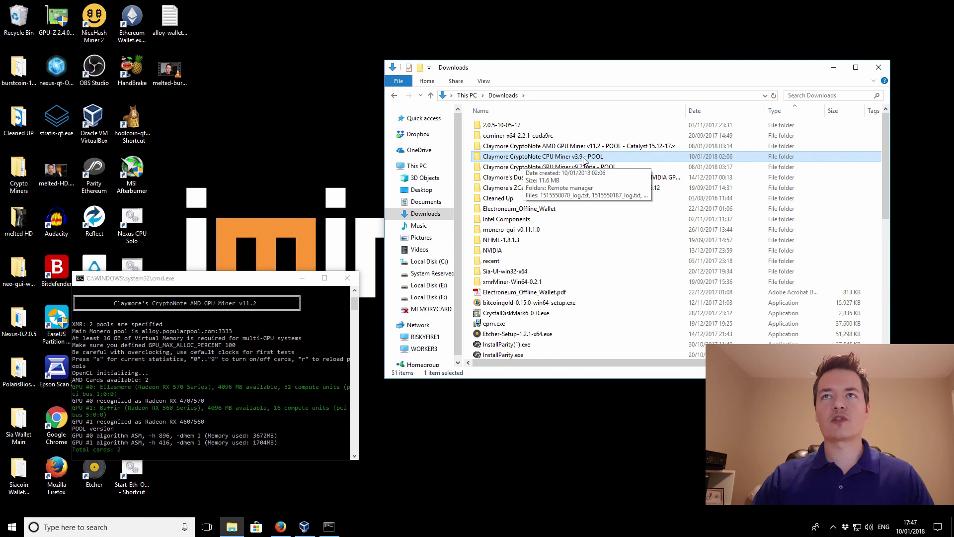
pyautogui.doubleClick(540, 159)
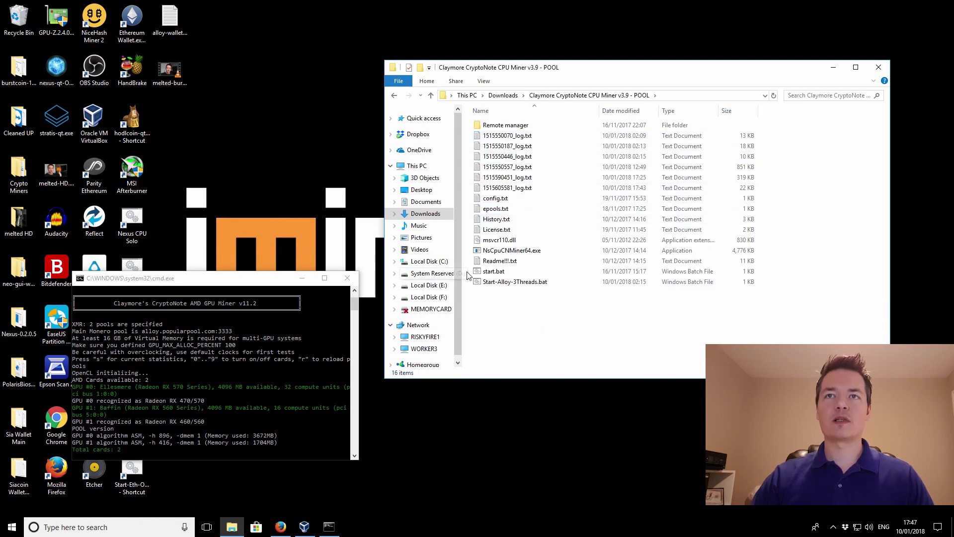
pyautogui.click(492, 283)
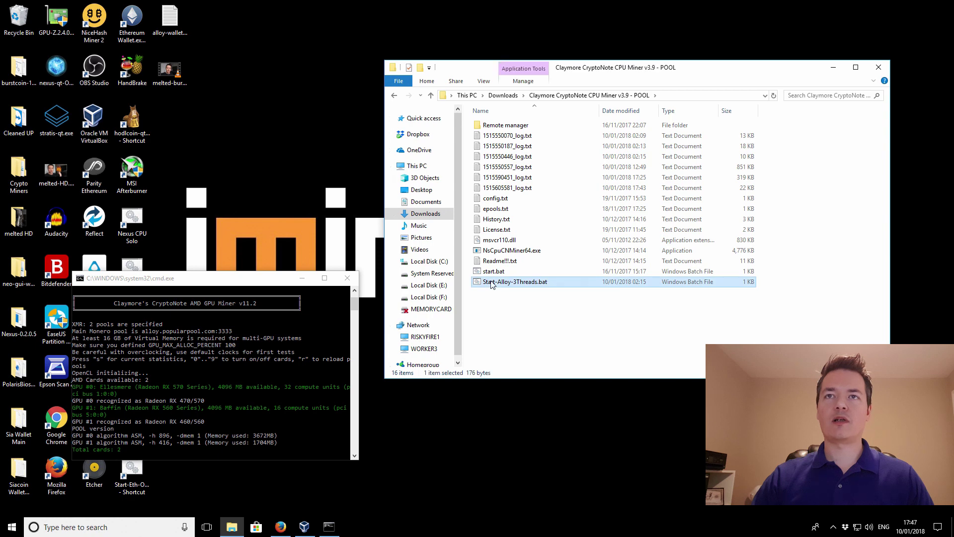
pyautogui.rightClick(492, 283)
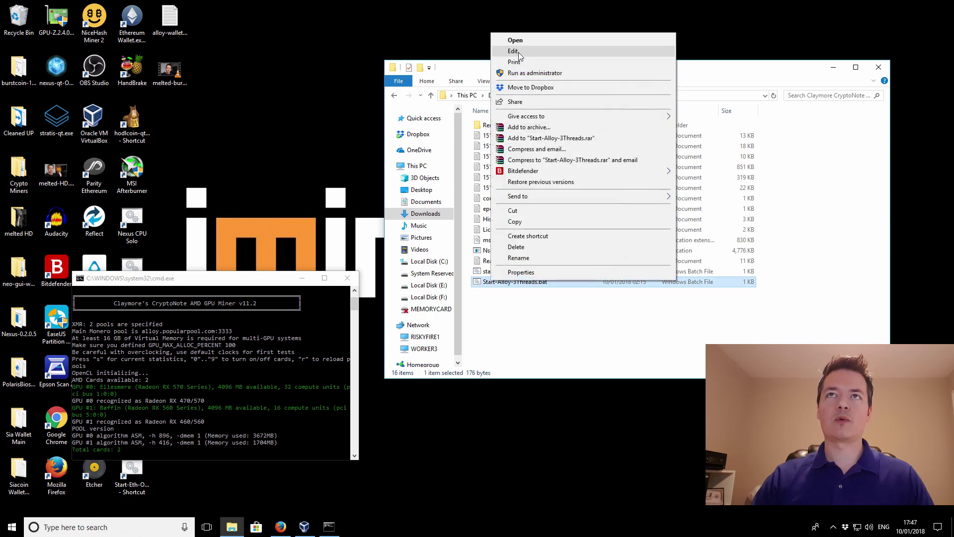
pyautogui.click(514, 51)
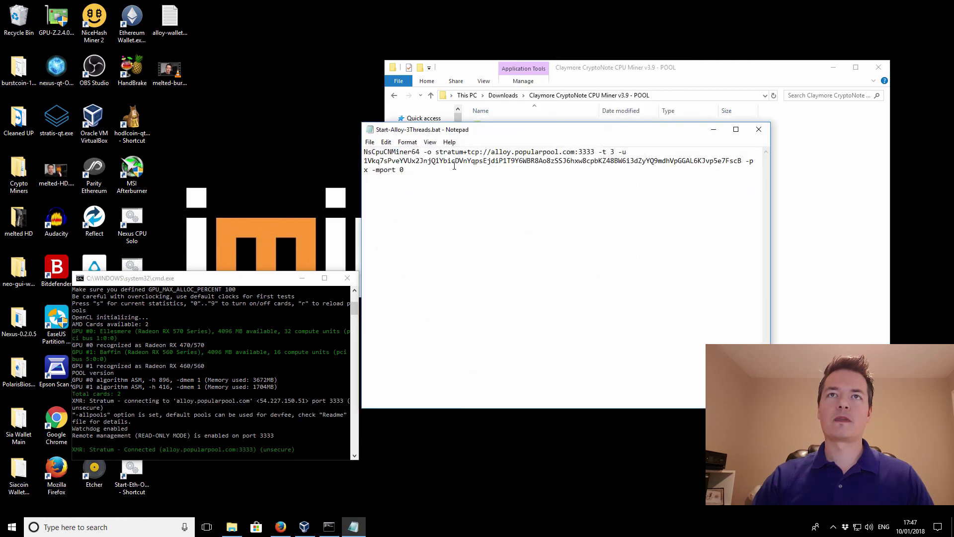
# Examine the pool address, thread count after -t, wallet address, password option and -mport option in Start-Alloy-3Threads.bat
pyautogui.moveTo(363, 151); pyautogui.dragTo(592, 151)
pyautogui.click(603, 222)
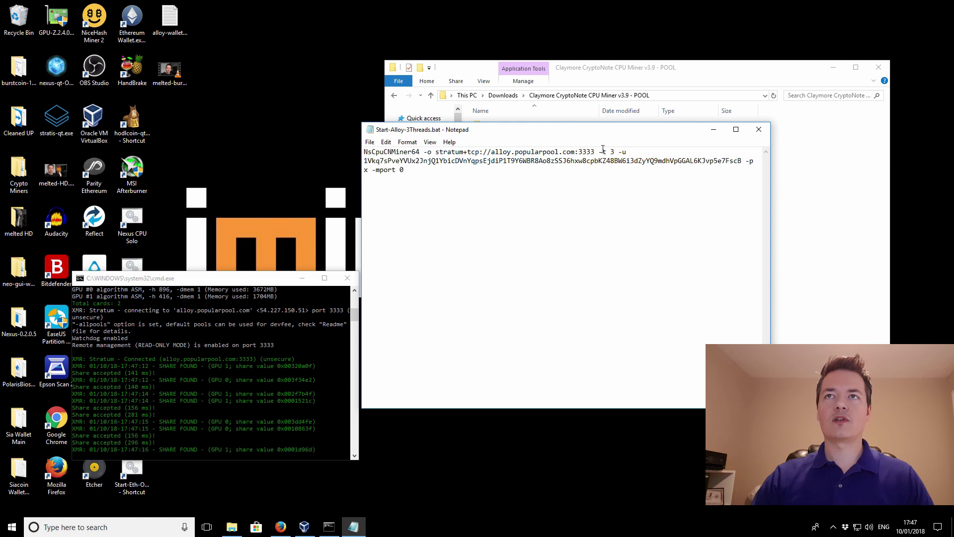
pyautogui.doubleClick(609, 152)
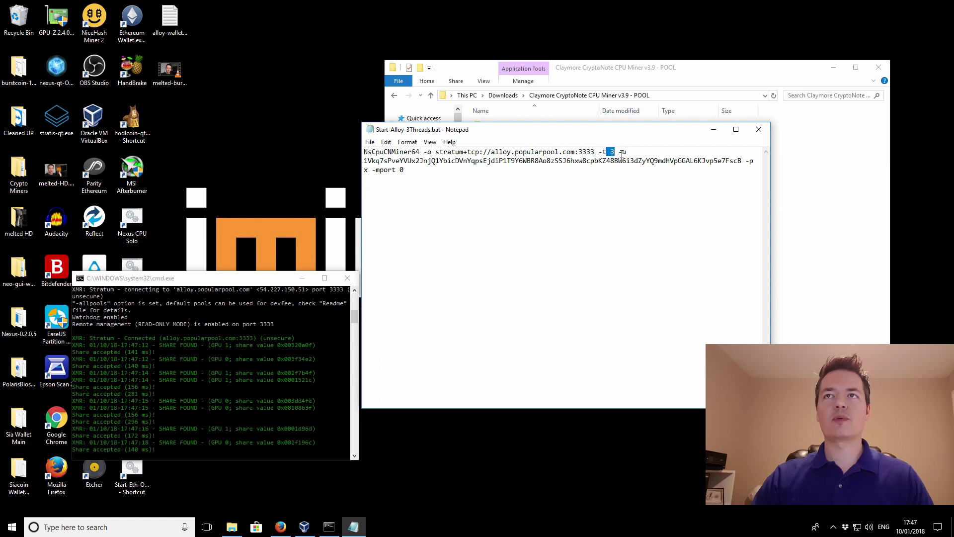
pyautogui.click(629, 153)
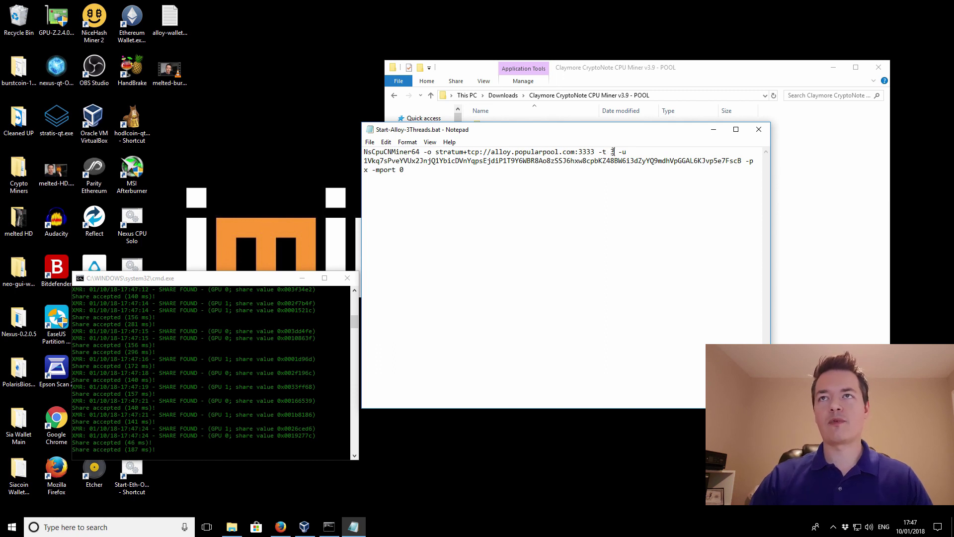
pyautogui.doubleClick(612, 151)
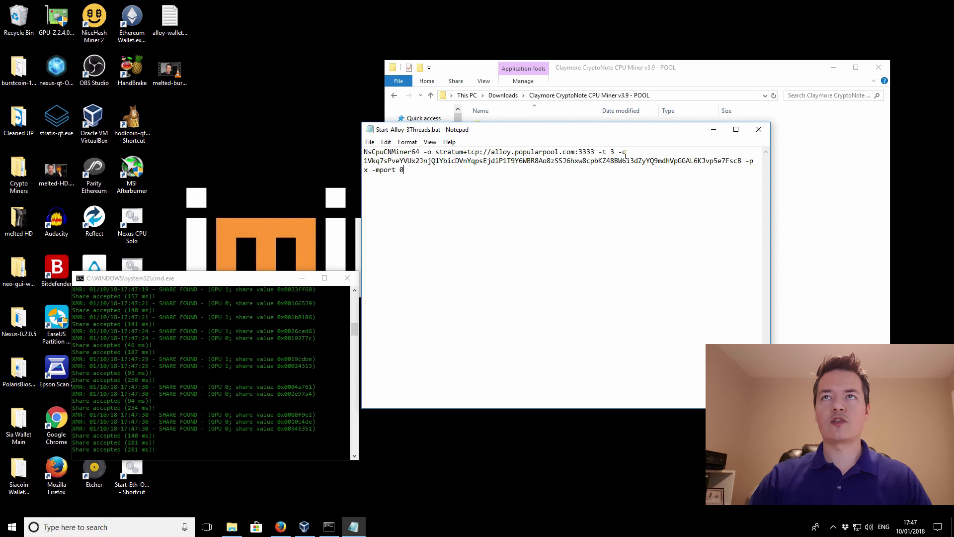
pyautogui.moveTo(365, 160); pyautogui.dragTo(744, 159)
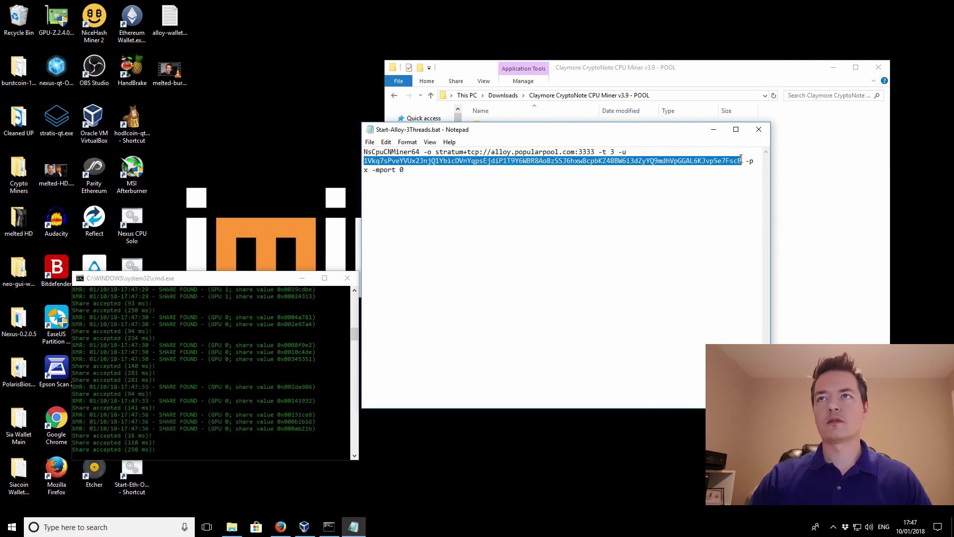
pyautogui.click(723, 176)
pyautogui.moveTo(371, 170); pyautogui.dragTo(364, 170)
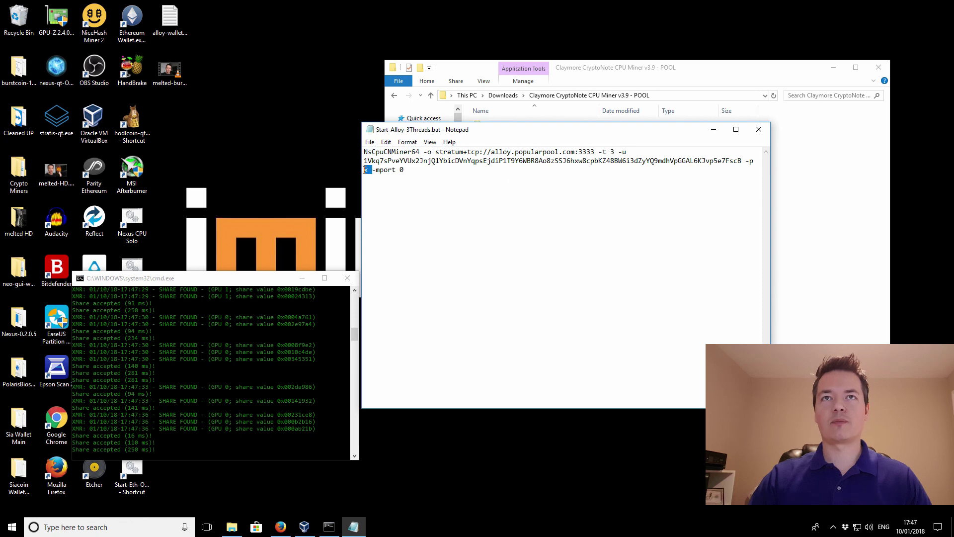
pyautogui.moveTo(372, 171); pyautogui.dragTo(405, 170)
pyautogui.click(406, 168)
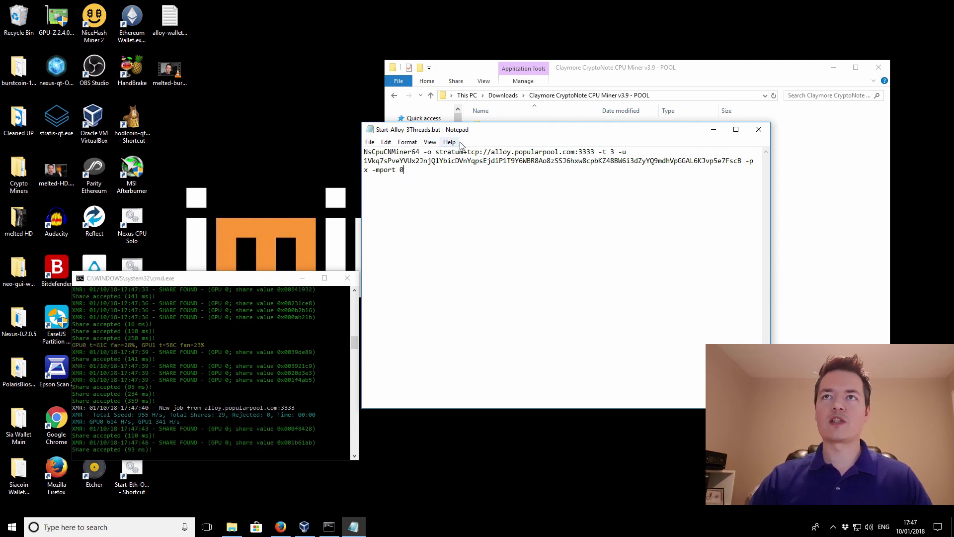
# Close the batch file's text and run Start-Alloy-3Threads.bat to start the CPU miner
pyautogui.click(760, 130)
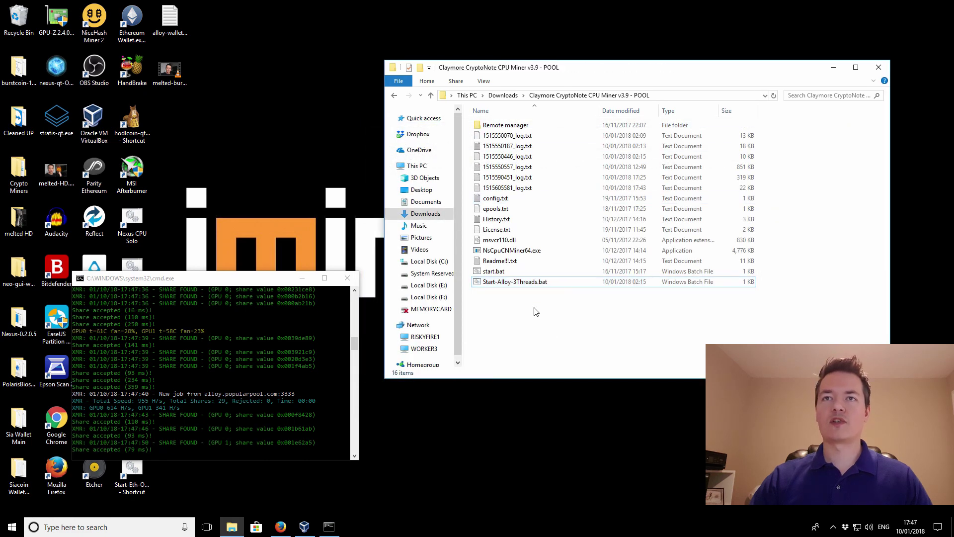
pyautogui.doubleClick(538, 282)
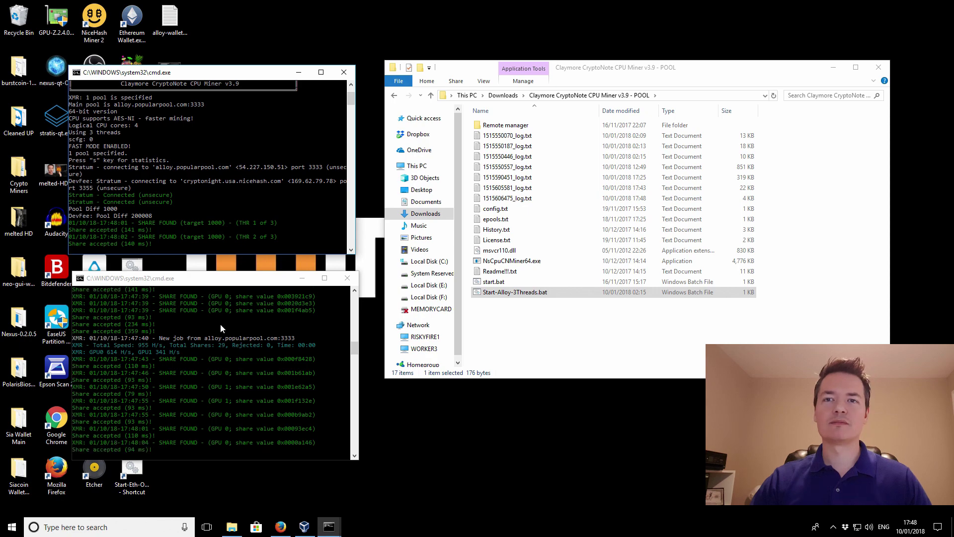
# Switch to Firefox and check the wallet's hash rate, pending balance and payment history on the Alloy Mining Pool page
pyautogui.click(279, 528)
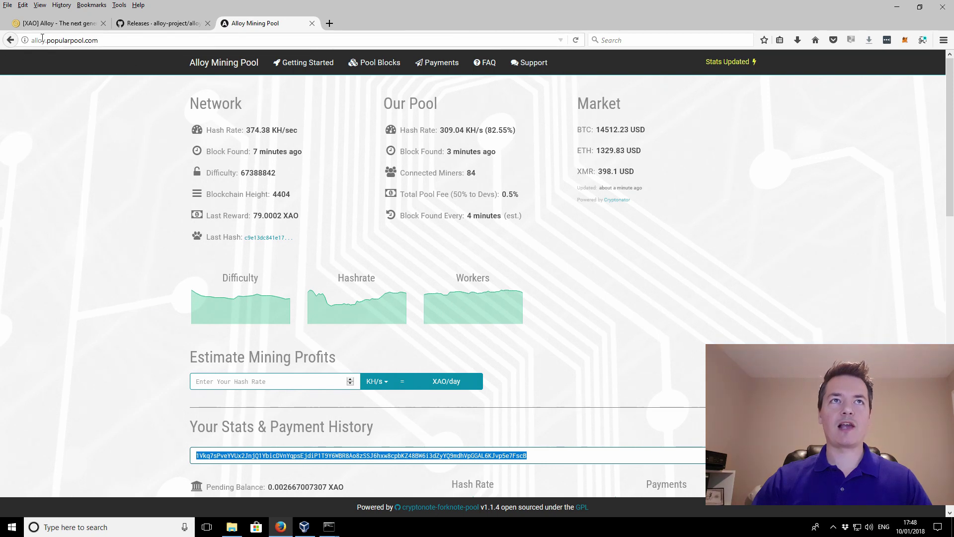
pyautogui.scroll(-5, 132, 174)
pyautogui.moveTo(588, 221); pyautogui.dragTo(166, 230)
pyautogui.click(716, 230)
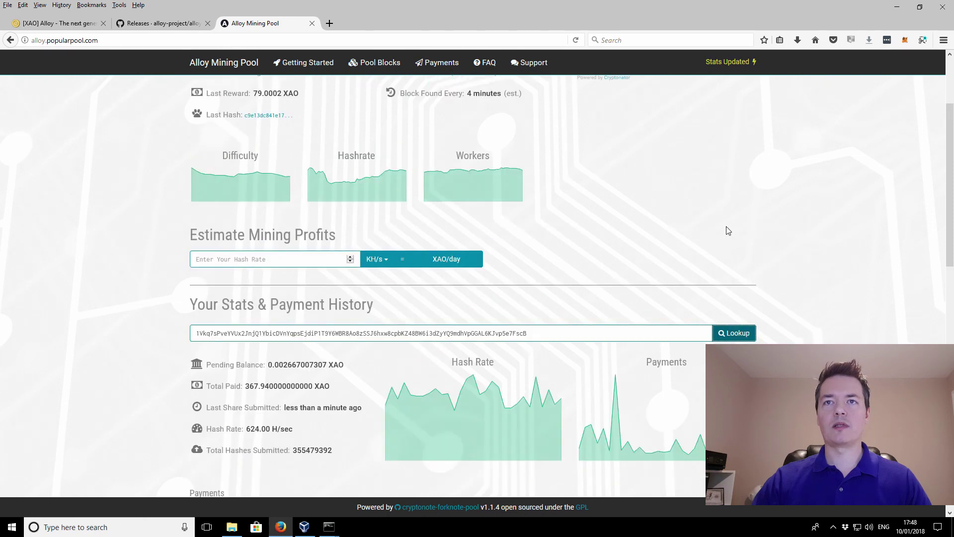
pyautogui.scroll(-5, 726, 225)
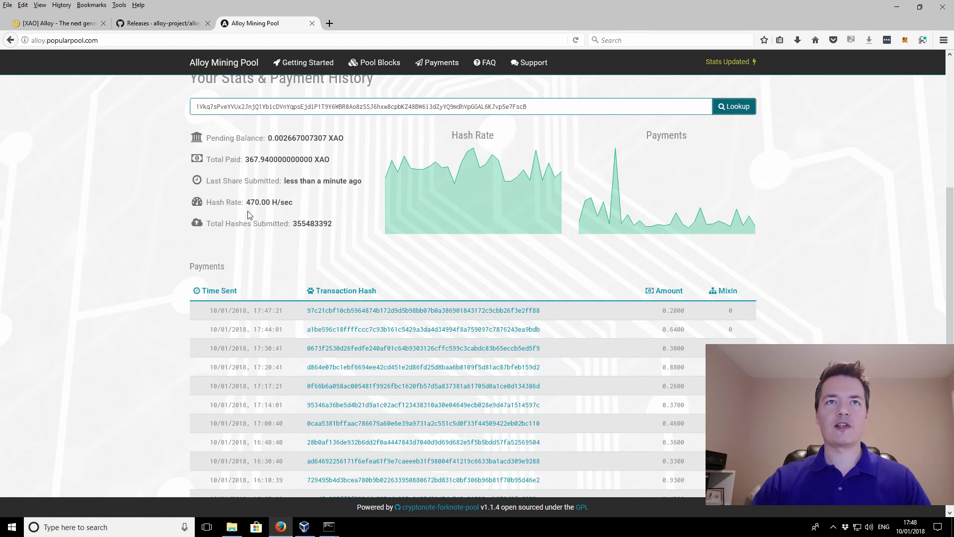
pyautogui.moveTo(247, 203)
pyautogui.mouseDown()
pyautogui.moveTo(285, 202)
pyautogui.moveTo(244, 205)
pyautogui.mouseUp()
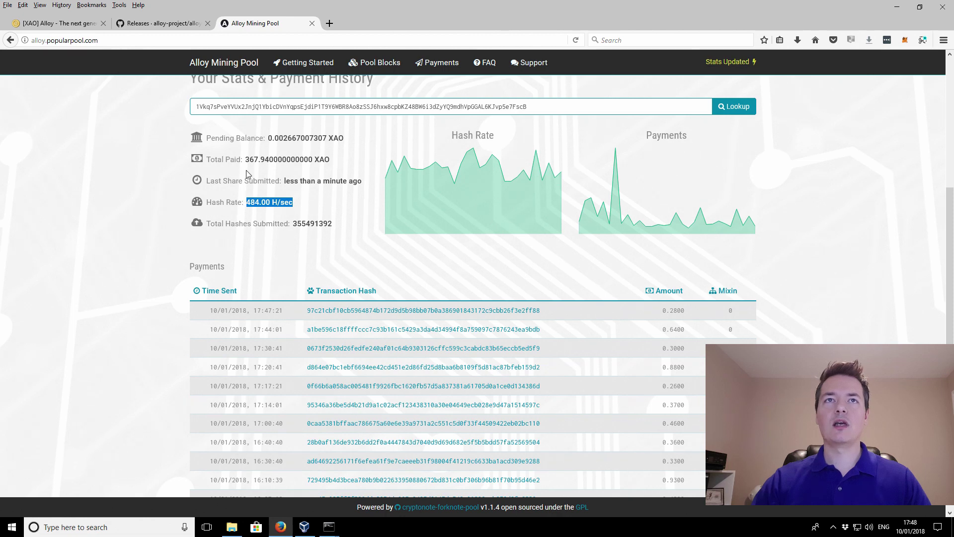
pyautogui.moveTo(272, 138); pyautogui.dragTo(327, 138)
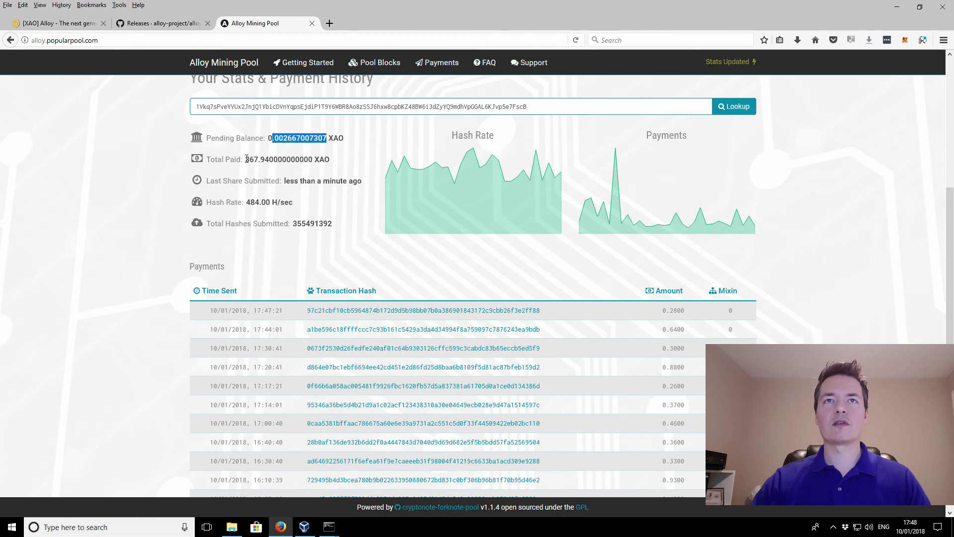
# Check the total paid amount and the list of past payments for the looked-up wallet address on the Alloy Mining Pool page
pyautogui.moveTo(245, 159); pyautogui.dragTo(313, 159)
pyautogui.scroll(-3, 473, 182)
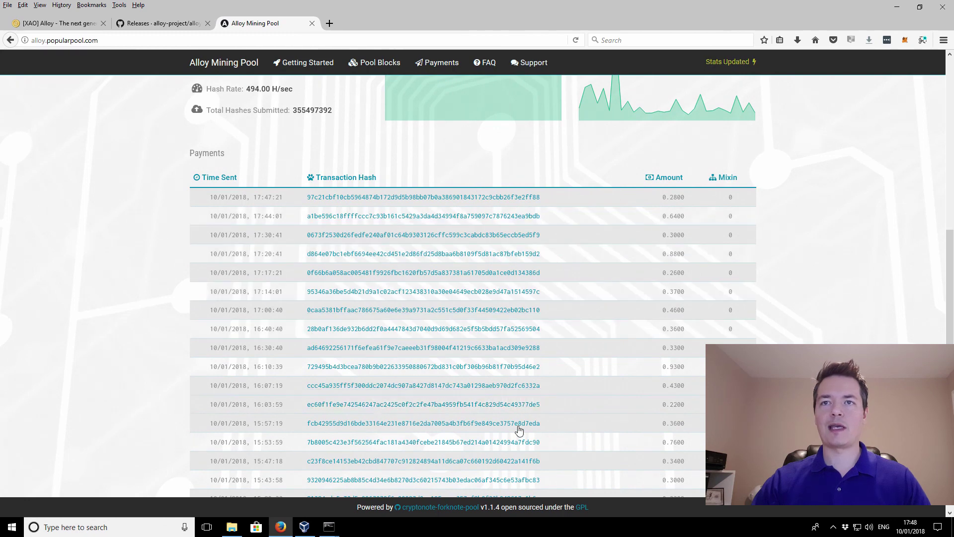
pyautogui.scroll(8, 392, 345)
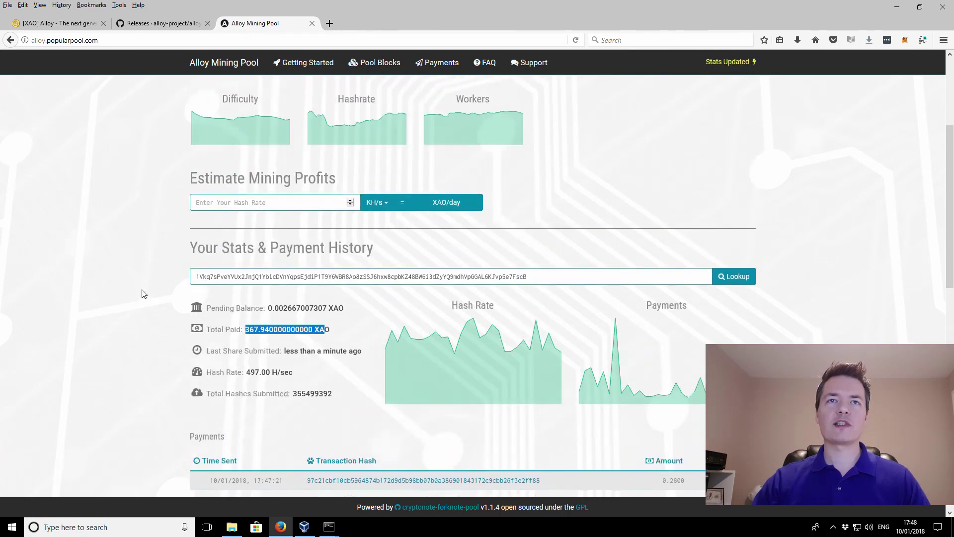
pyautogui.click(569, 277)
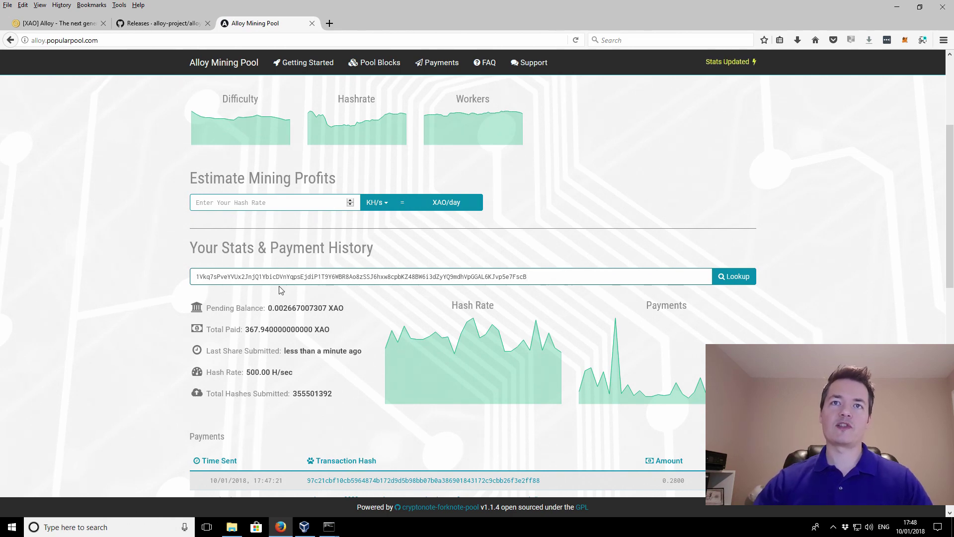
# Estimate the daily XAO mining profits for hash rates of 1 KH/s and 0.2 KH/s, and review the network and pool statistics
pyautogui.click(269, 210)
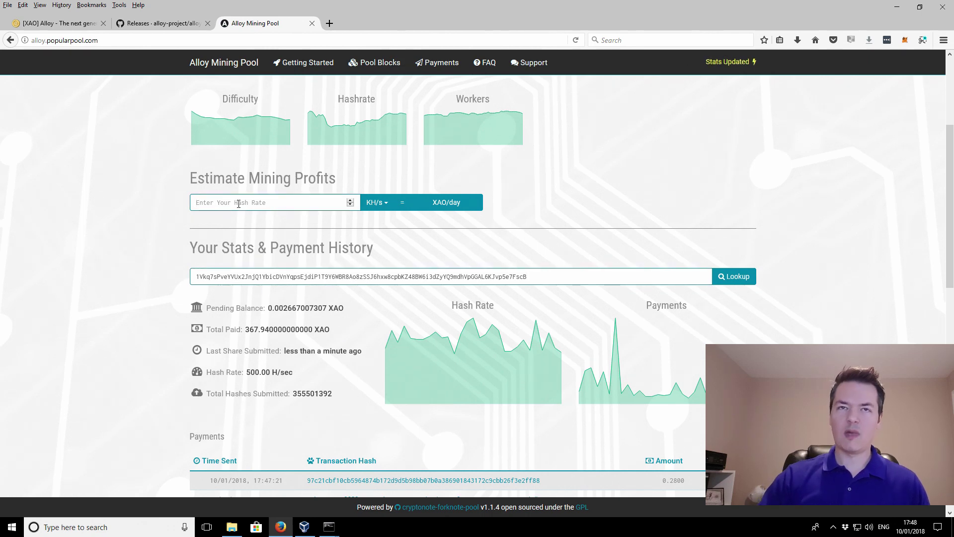
pyautogui.write('1')
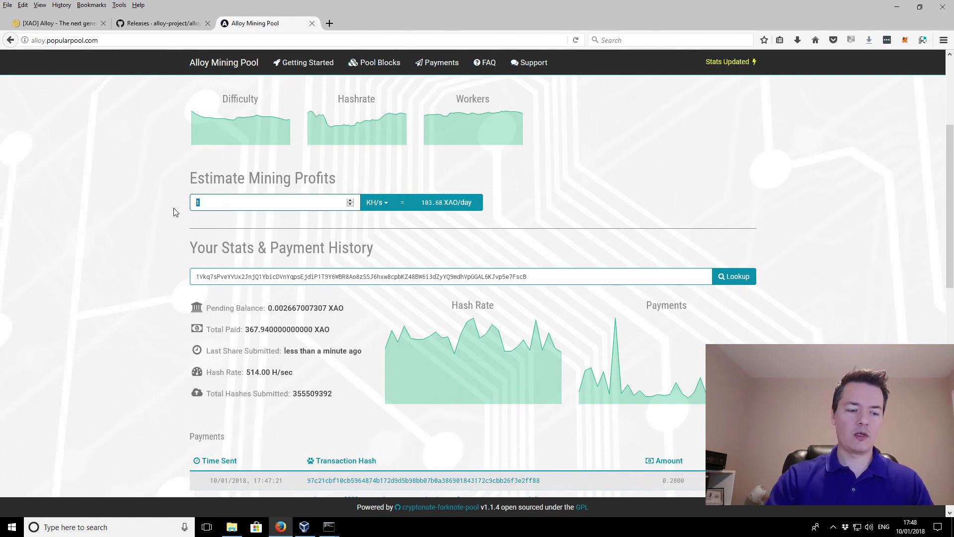
pyautogui.press('BackSpace')
pyautogui.write('0.2')
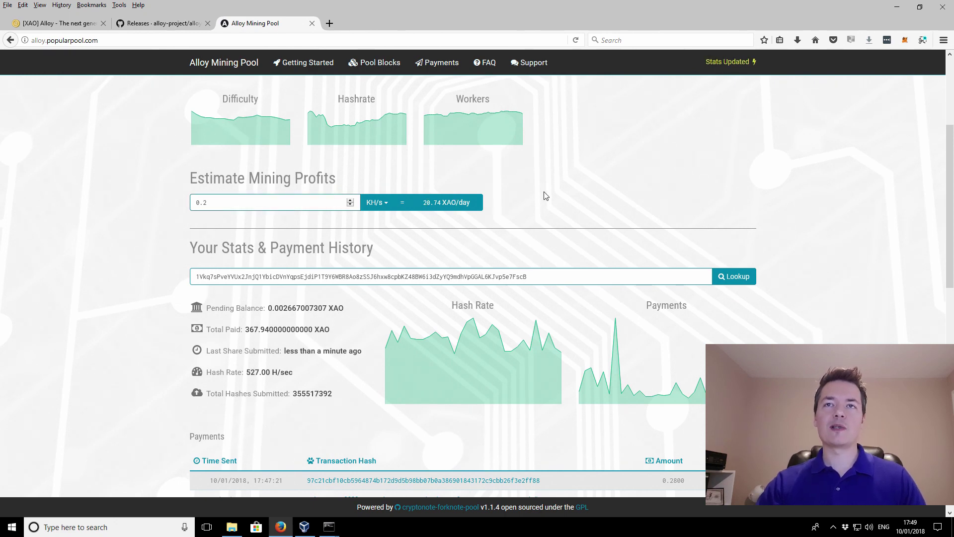
pyautogui.scroll(-1, 543, 194)
pyautogui.scroll(3, 541, 251)
pyautogui.scroll(2, 559, 277)
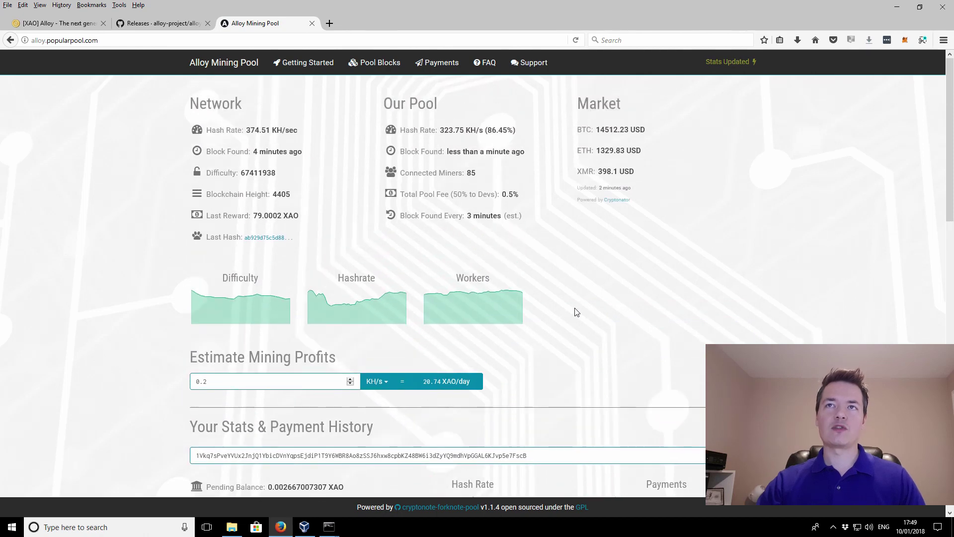